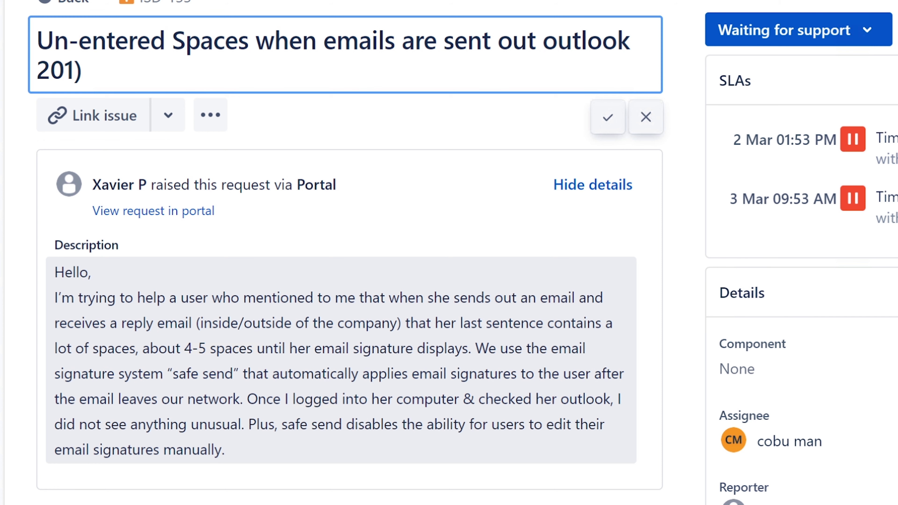
- Read through the ticket description about extra spaces before the email signature, highlighting the key passages
drag(54, 271, 405, 321)
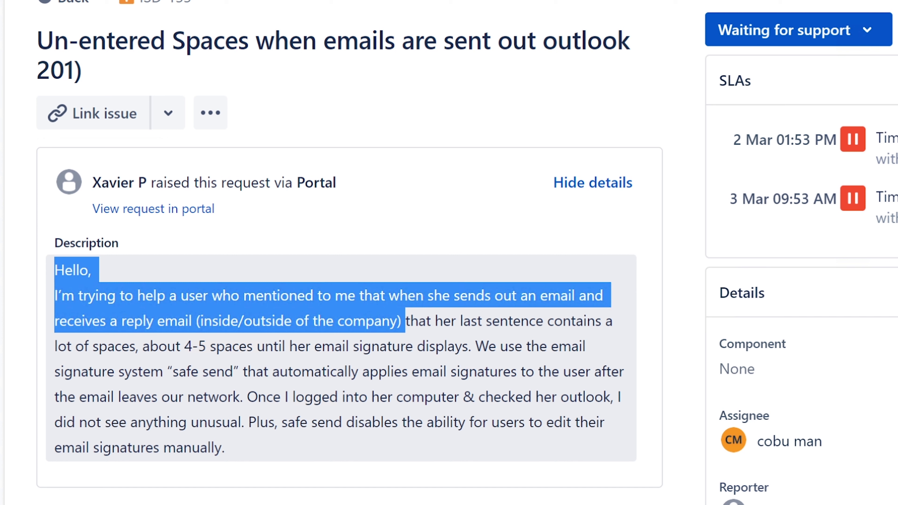
mouse_move(405, 321)
mouse_down()
mouse_move(612, 321)
mouse_move(398, 320)
mouse_move(158, 346)
mouse_move(598, 349)
mouse_move(460, 371)
mouse_move(272, 371)
mouse_move(619, 371)
mouse_move(637, 381)
mouse_move(244, 375)
mouse_move(224, 396)
mouse_move(621, 397)
mouse_move(237, 397)
mouse_move(251, 425)
mouse_move(356, 427)
mouse_move(391, 451)
mouse_up()
click(473, 350)
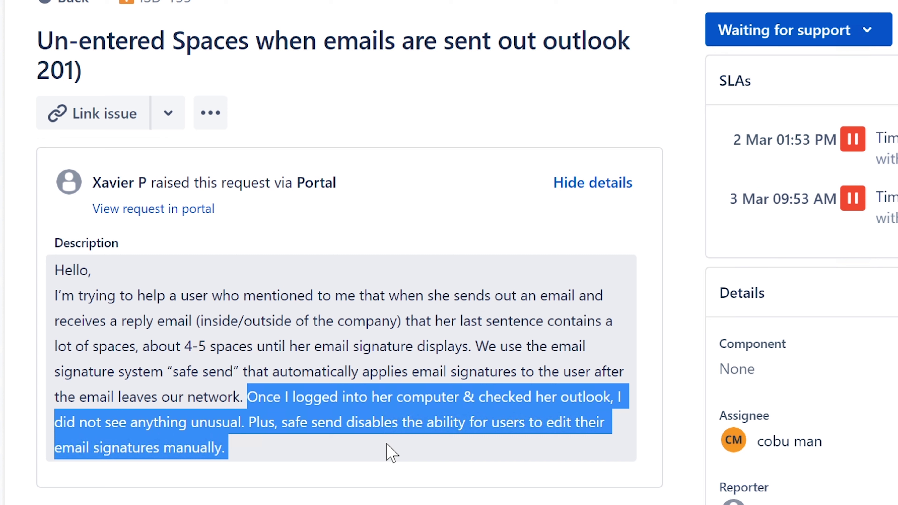
click(300, 431)
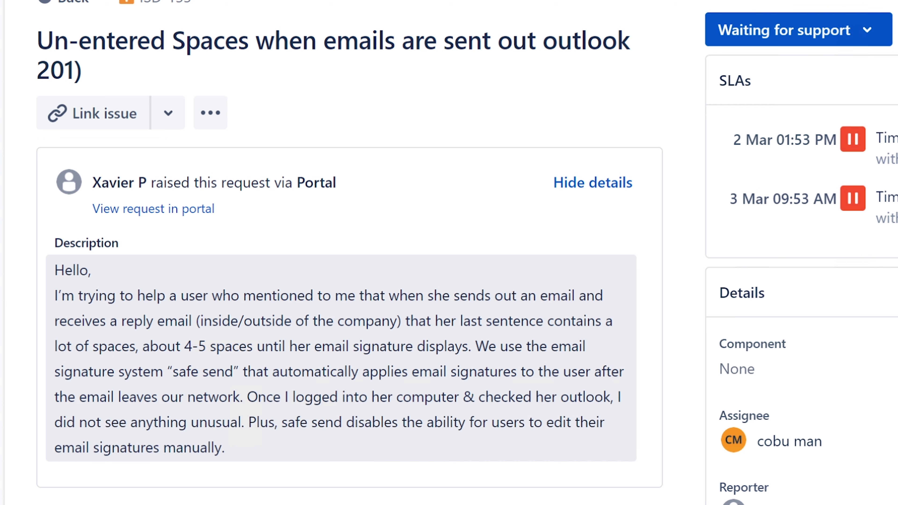
drag(245, 422, 501, 451)
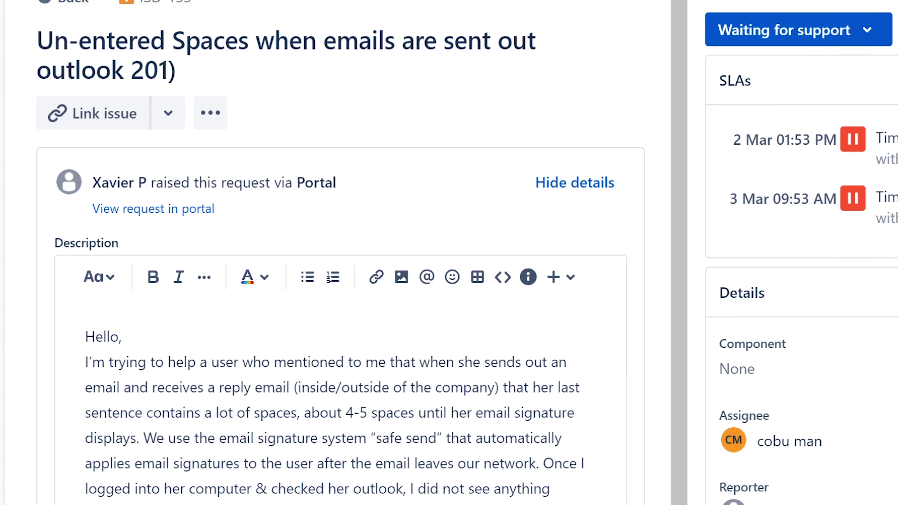
key(Escape)
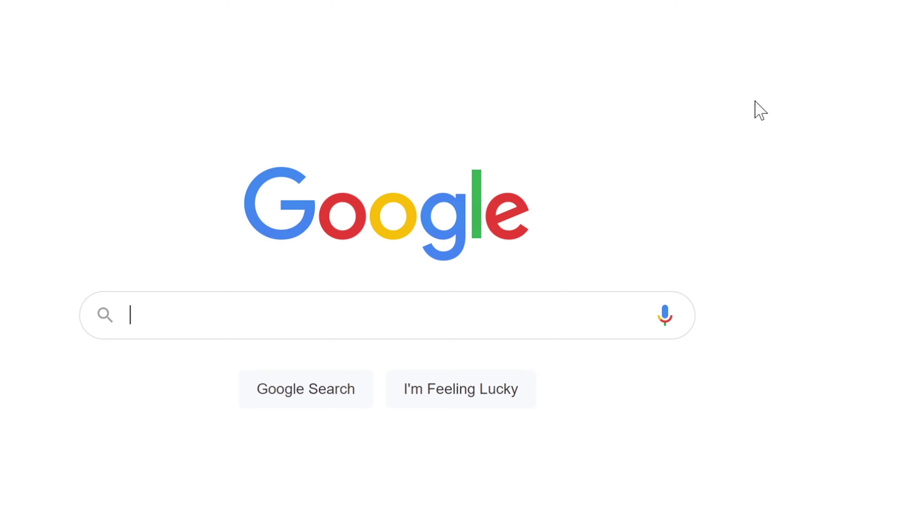
- Search Google for "safe send outlook plugin" and look over the SafeSend website's home page
text(safe send)
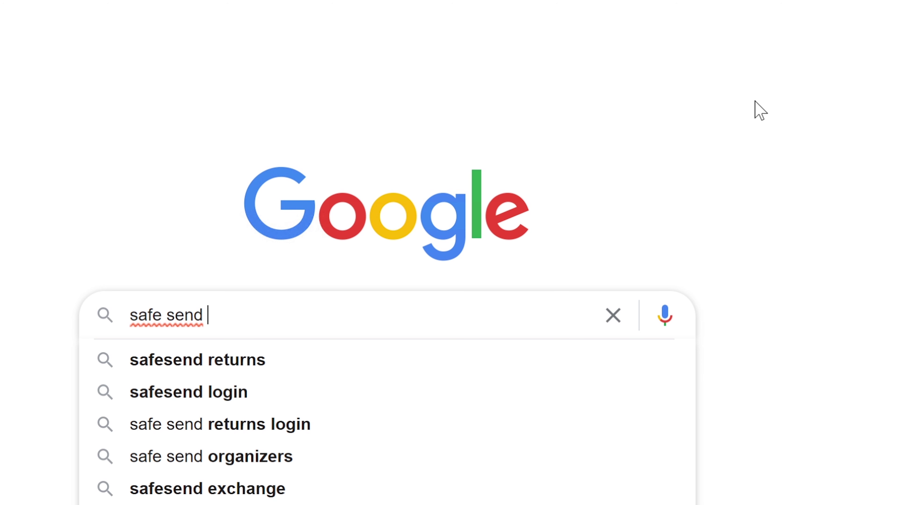
text(outlook )
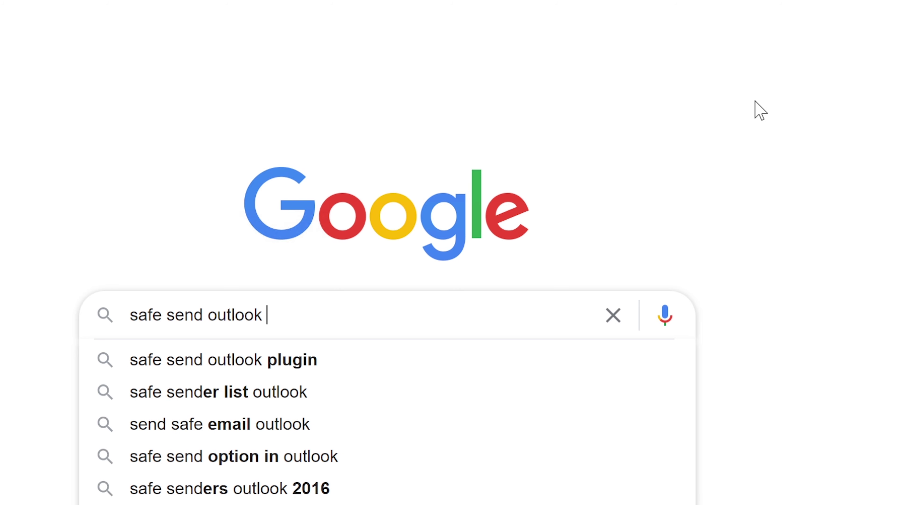
text(plugin)
key(Return)
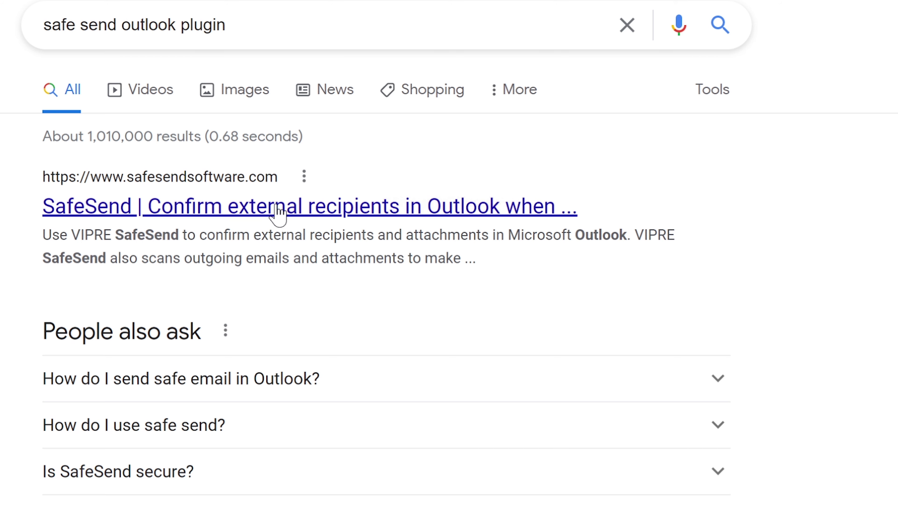
click(277, 212)
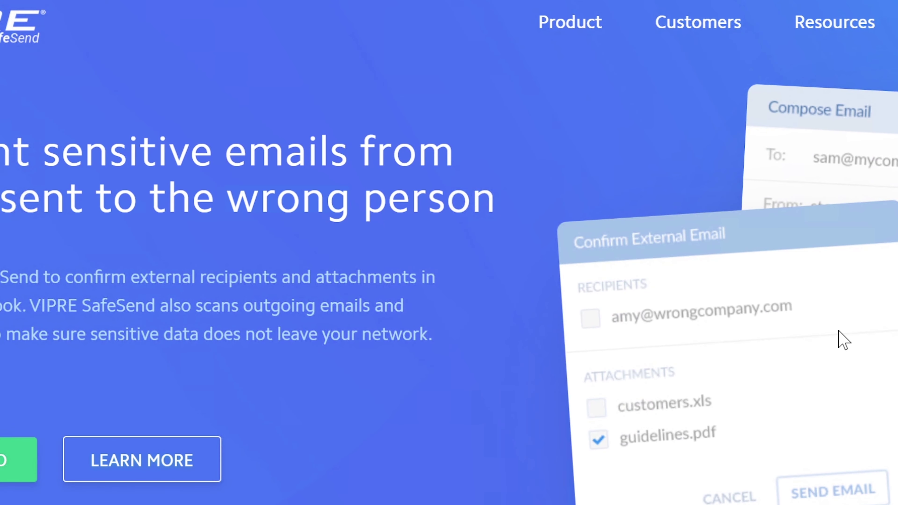
scroll(843, 338, down, 5)
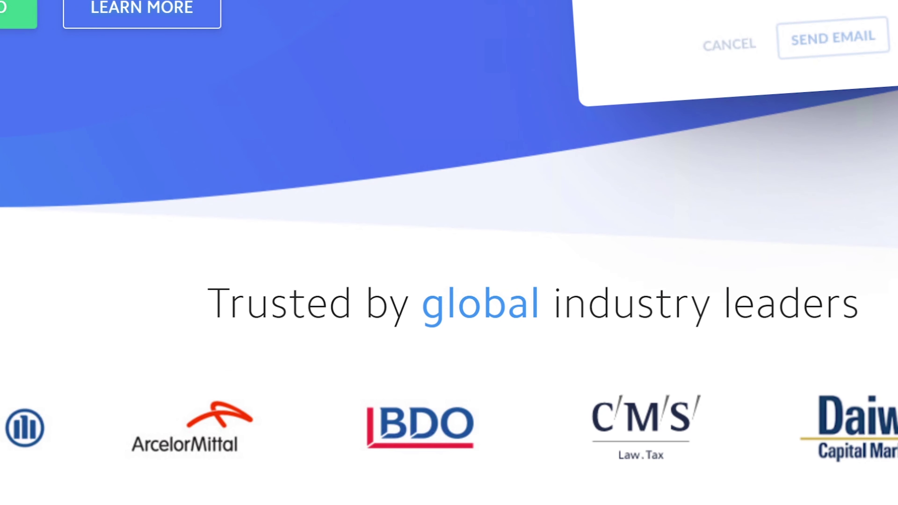
scroll(843, 338, up, 5)
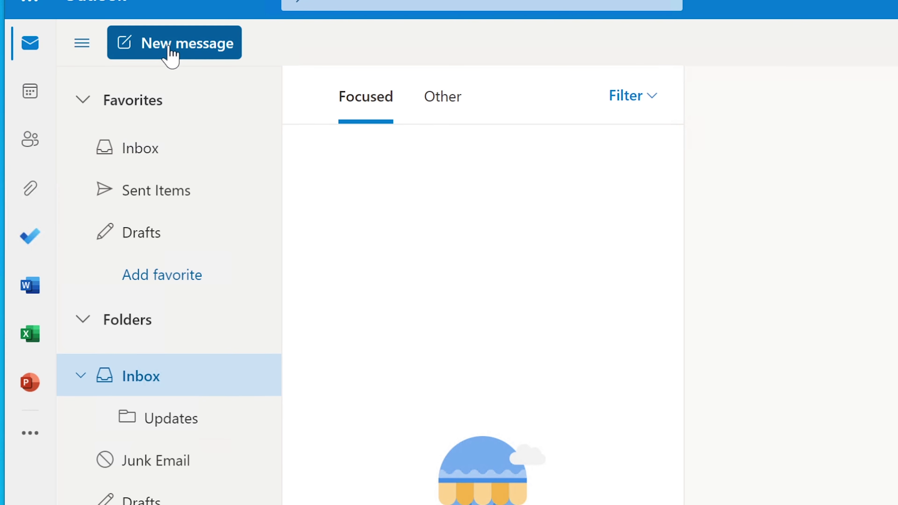
- Create a new Outlook message and begin its body with "This is my email to" plus the recipient's full name
click(170, 50)
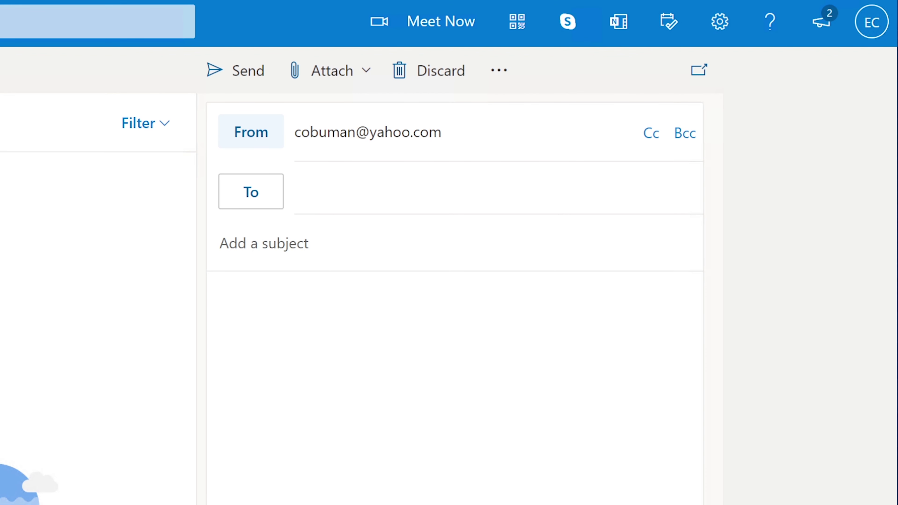
click(220, 299)
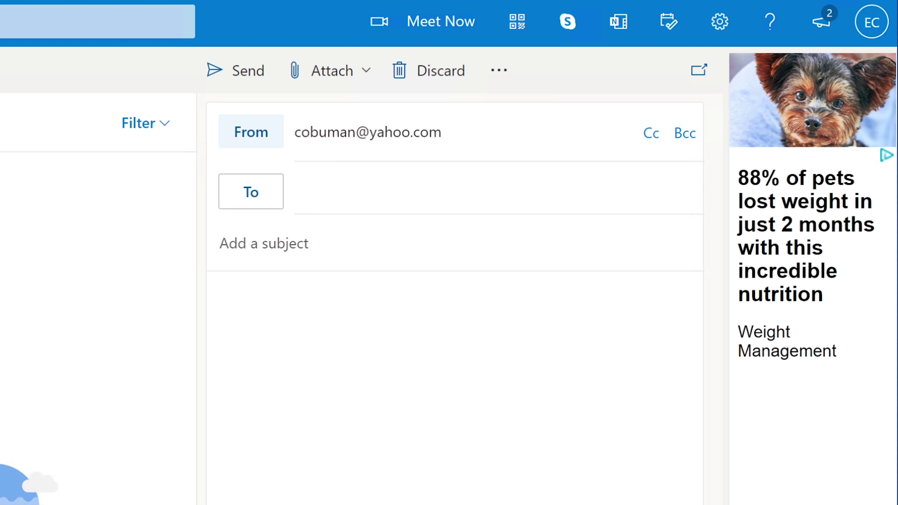
text(This is my em)
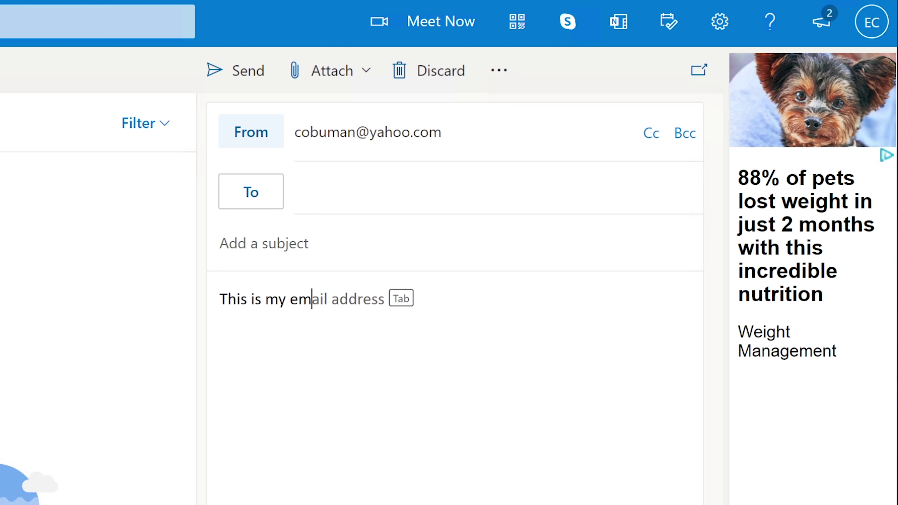
text(ail to )
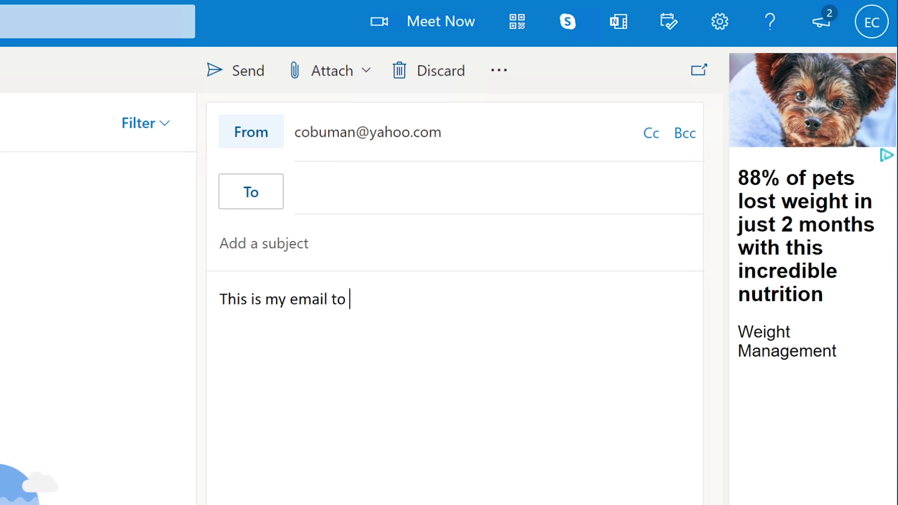
text(Bob Bobson)
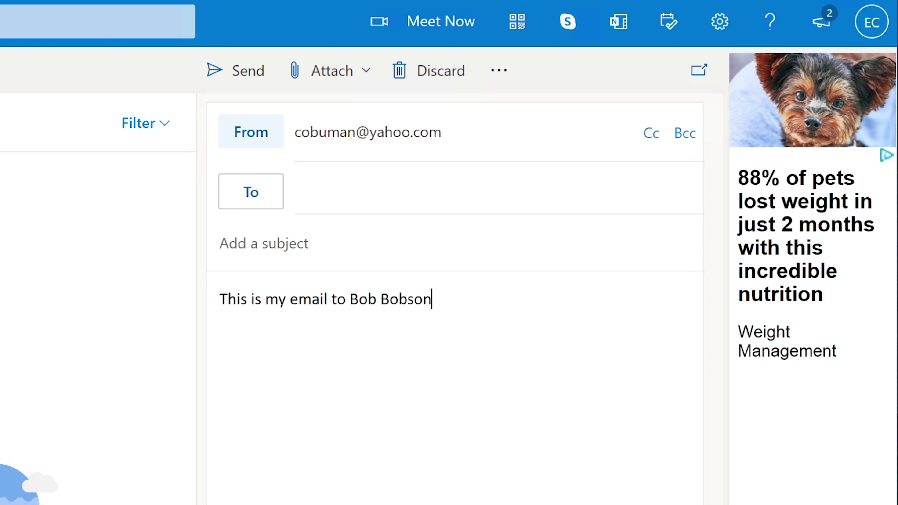
- Continue the message body with "Please read the message below. Very important." and leave a blank line after it
text(. Please read the)
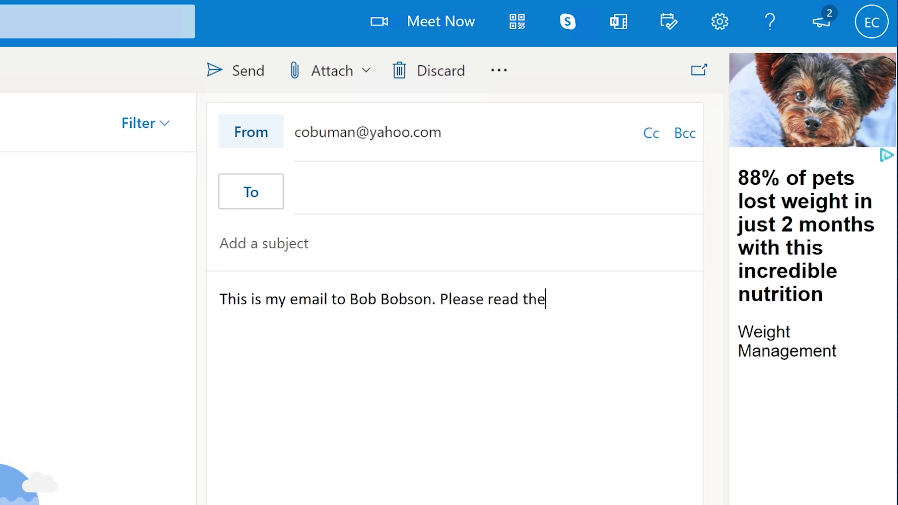
text( messa)
key(Tab)
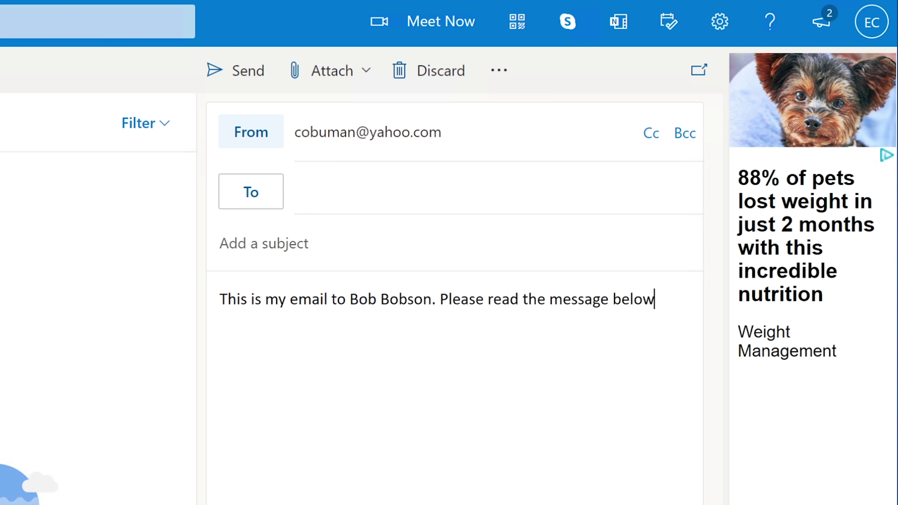
text(. Very impor)
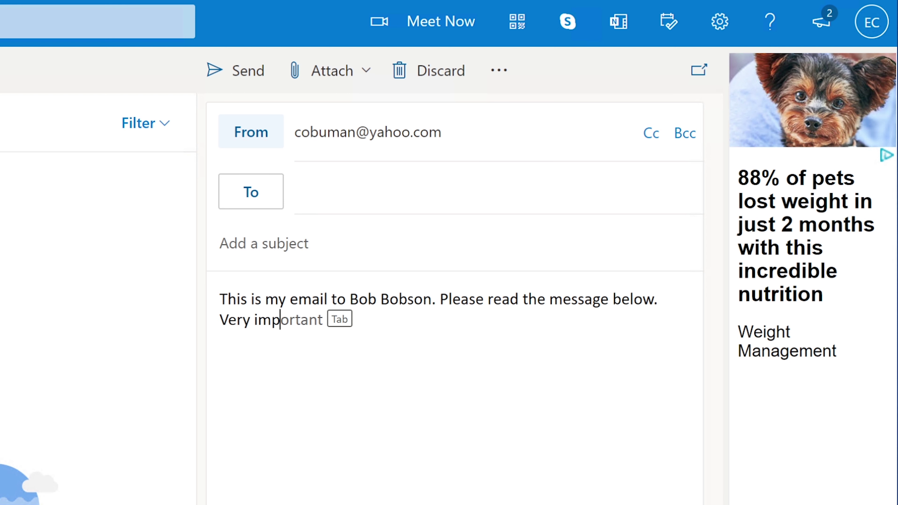
key(Tab)
text(.)
key(Return)
key(Return)
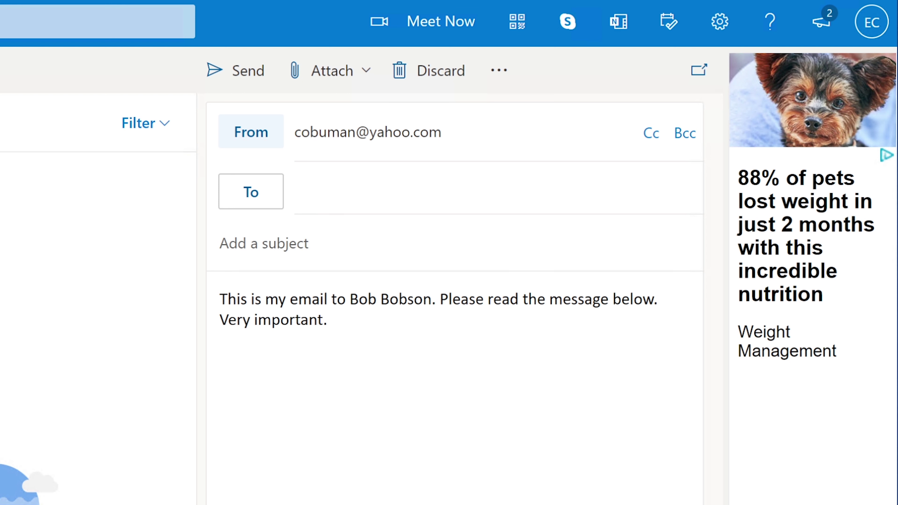
- Write a signature below the message with the sender's name, the YouTube channel address and cosmicnovo.com on separate lines, and highlight it
text(Cobuman ()
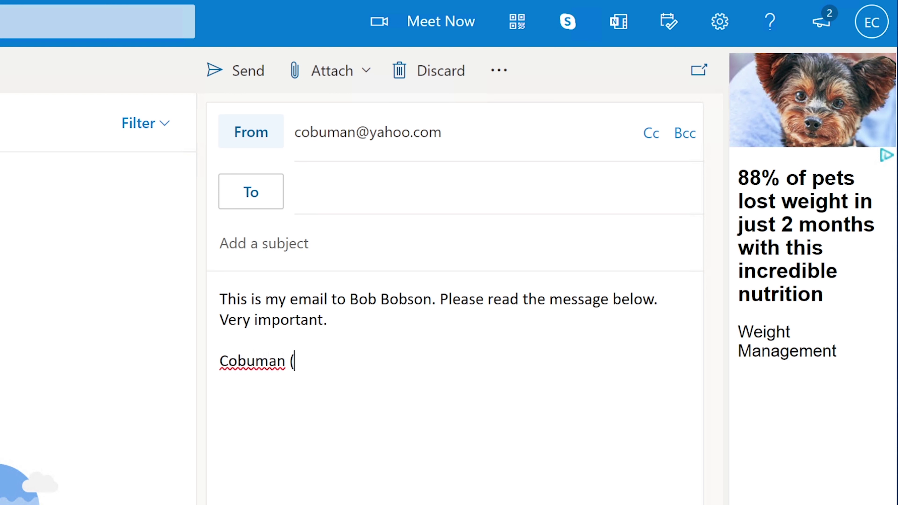
text(e)
key(BackSpace)
text(Ervin))
key(Return)
text(y)
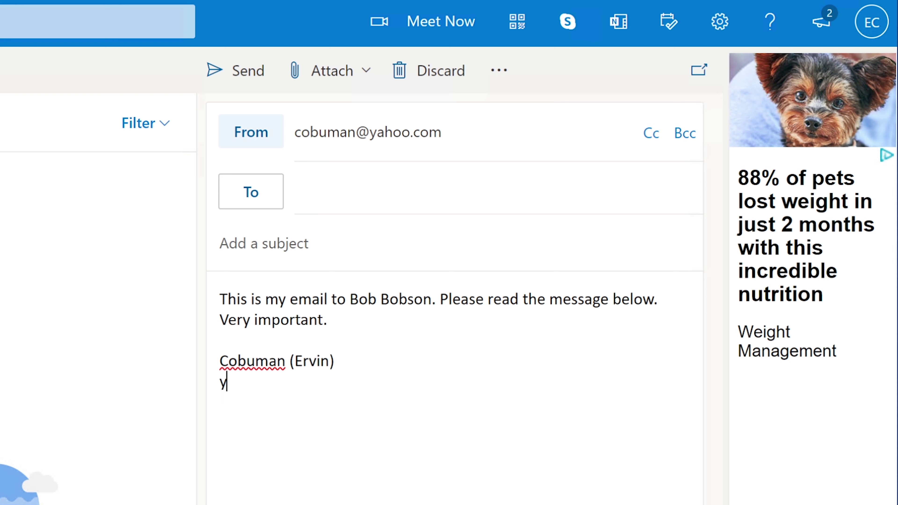
text(outube)
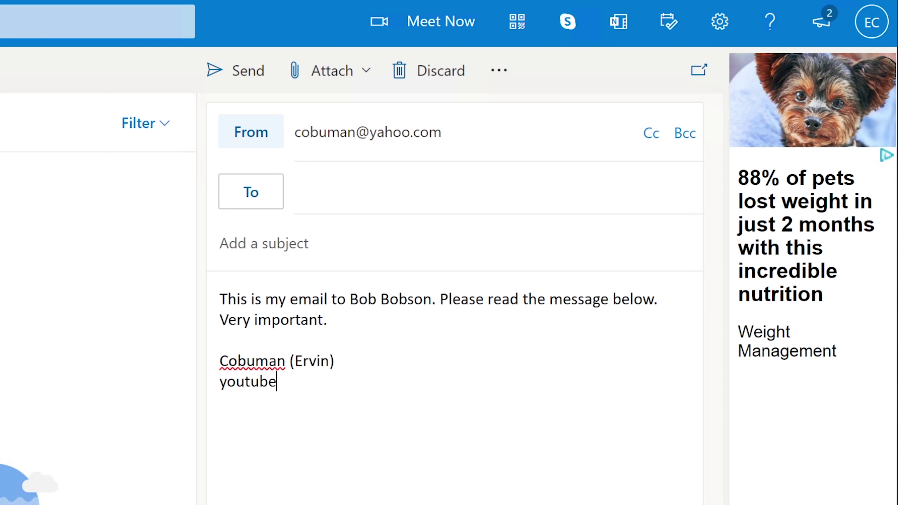
text(.com/cobuman)
key(Return)
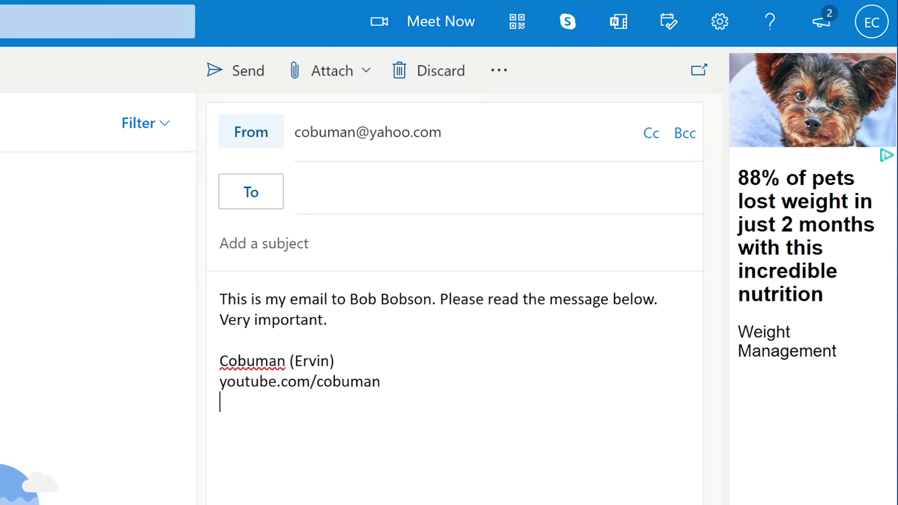
text(cosmicnovo.com)
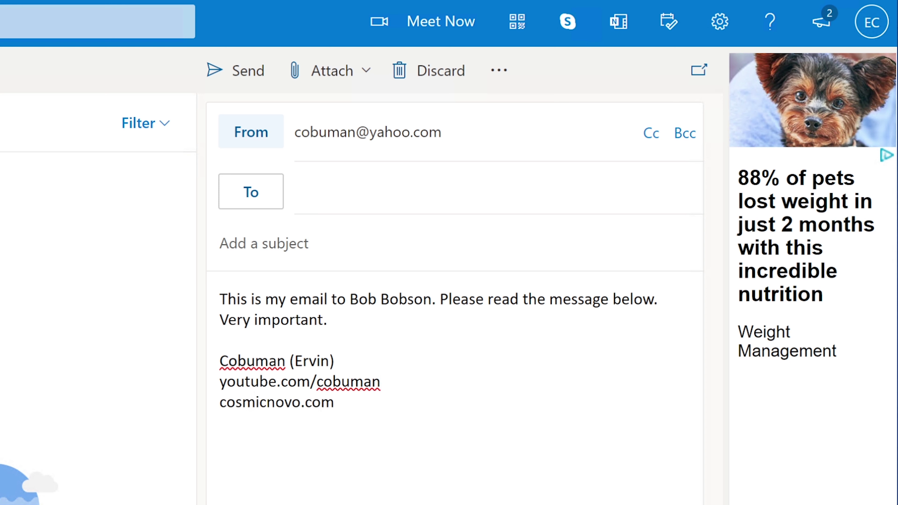
mouse_move(334, 403)
mouse_down()
mouse_move(234, 381)
mouse_move(220, 360)
mouse_up()
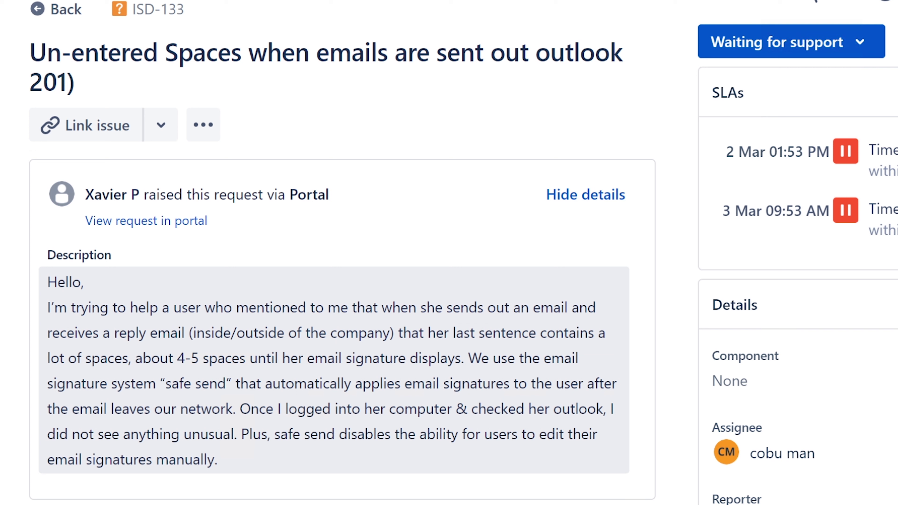
- Switch back to the ticket and highlight "safe send" and the passage about spaces in the last sentence
drag(160, 384, 209, 384)
key(shift+Right)
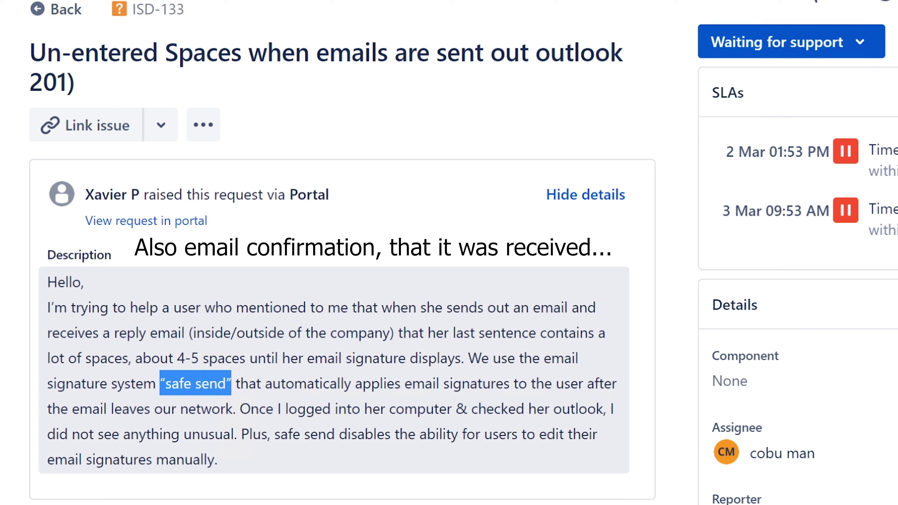
mouse_move(390, 332)
mouse_down()
mouse_move(598, 333)
mouse_move(355, 358)
mouse_move(461, 358)
mouse_up()
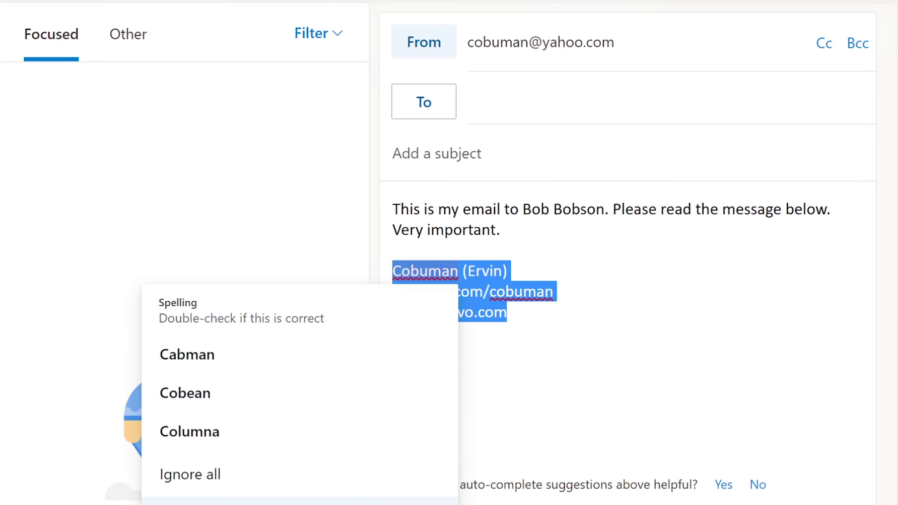
- Return to the Outlook draft and highlight the signature block, then the message text, to point out both parts
click(506, 312)
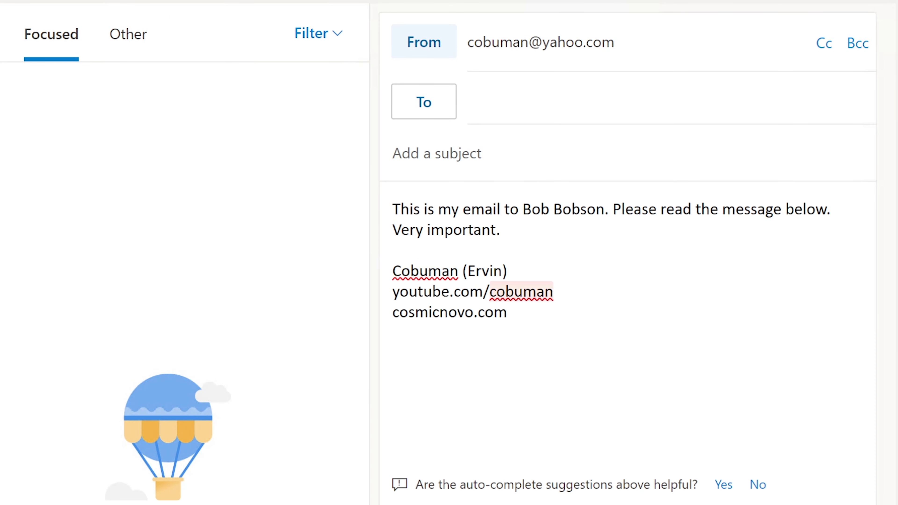
mouse_move(507, 312)
mouse_down()
mouse_move(410, 272)
mouse_move(392, 281)
mouse_up()
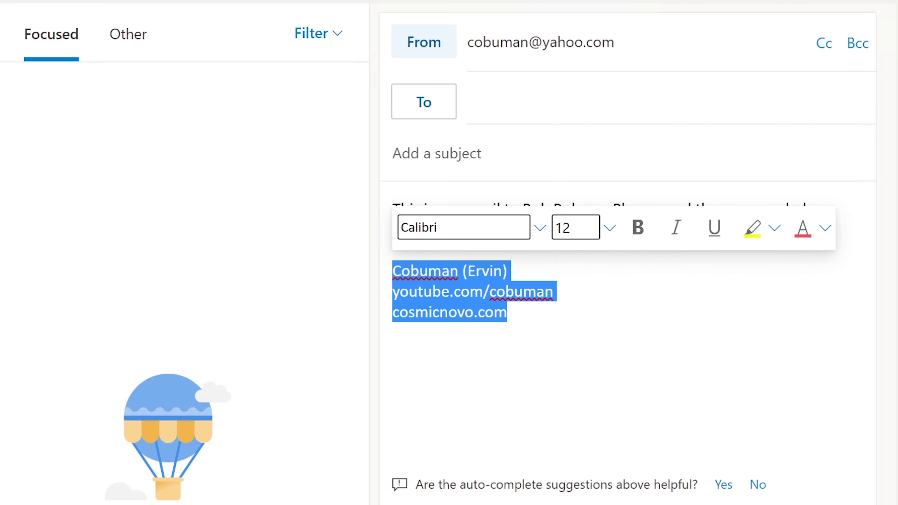
click(509, 202)
key(Home)
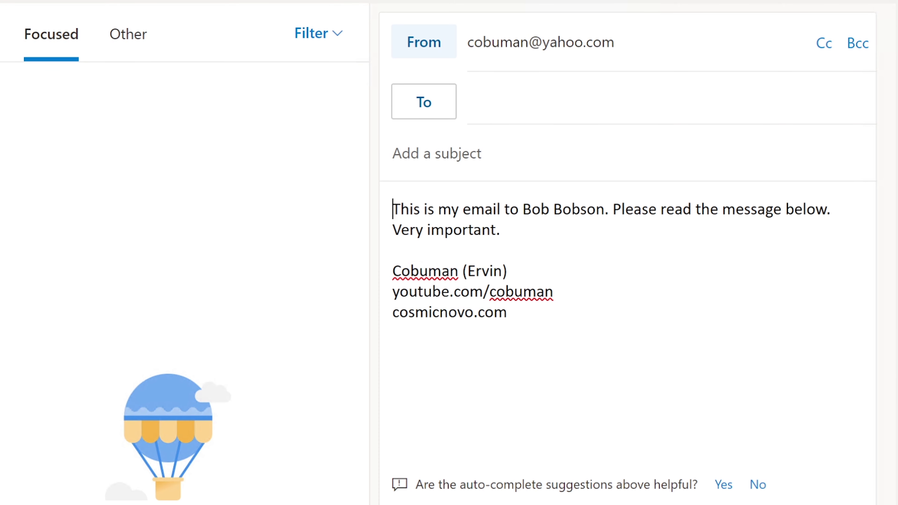
key(shift+Down)
key(shift+End)
- Insert several blank lines between "Very important." and the signature to reproduce the reported spacing
click(393, 249)
key(Return)
key(Return)
key(Return)
key(Return)
key(Return)
key(Return)
key(Return)
key(Return)
key(Return)
key(Return)
key(Return)
key(Return)
key(Return)
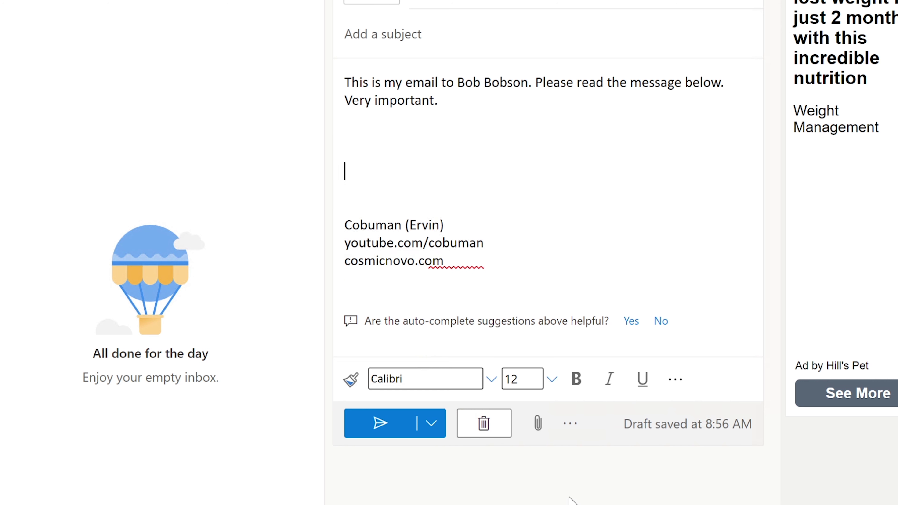
- Delete the extra blank lines above the signature, leaving one empty line after "Very important."
key(BackSpace)
key(BackSpace)
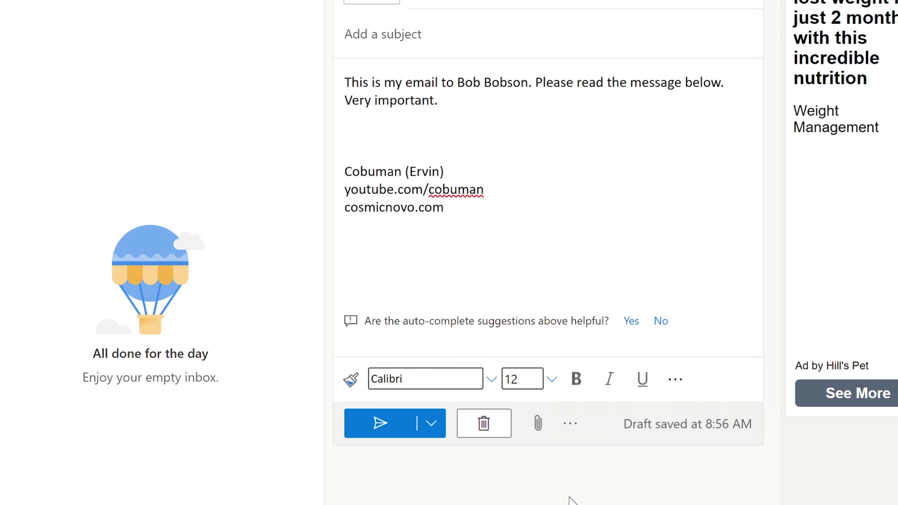
key(Down)
key(BackSpace)
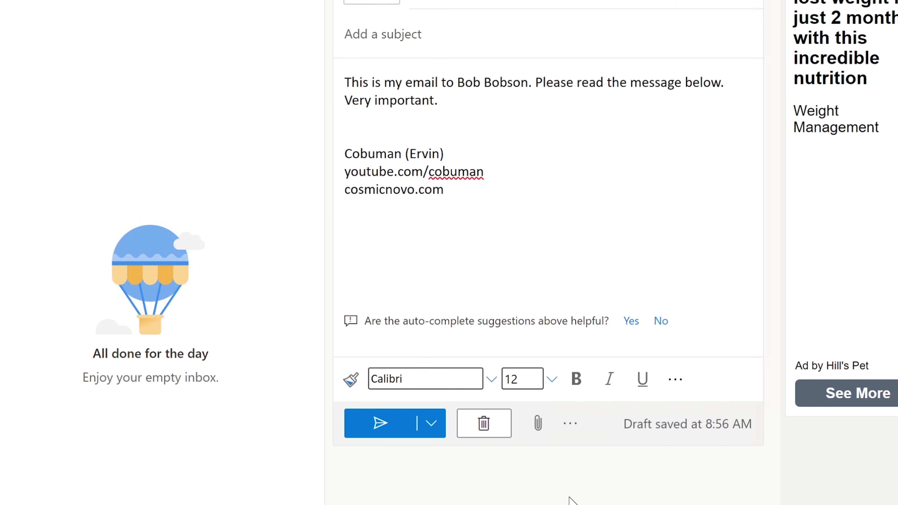
key(BackSpace)
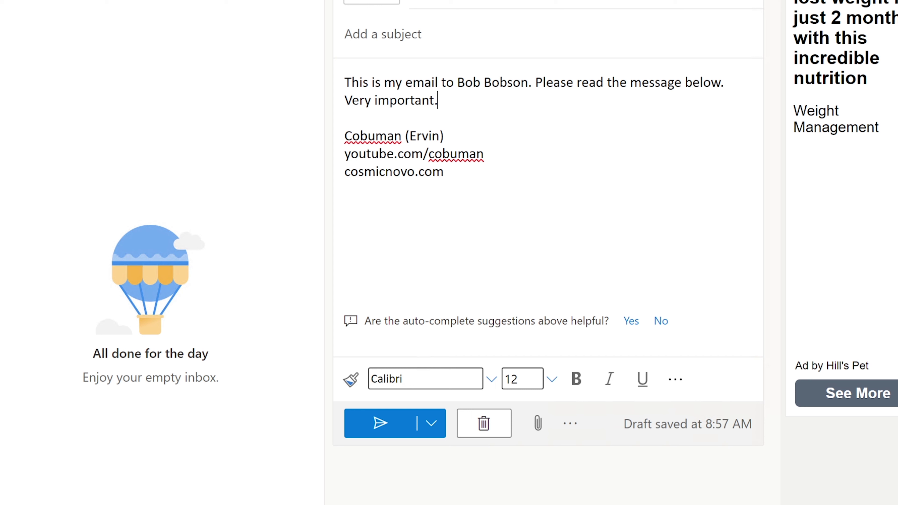
- Add two more blank lines between "Very important." and the signature in the draft
click(345, 118)
key(Return)
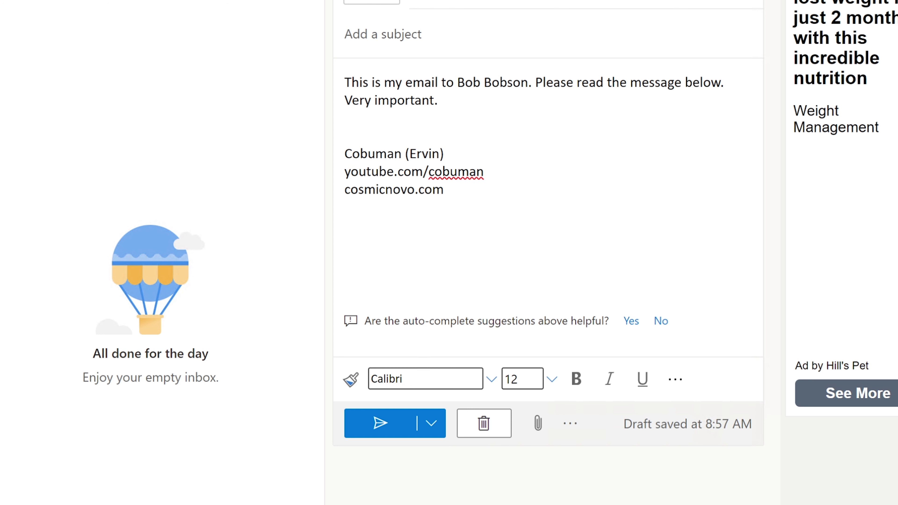
key(Up)
key(Return)
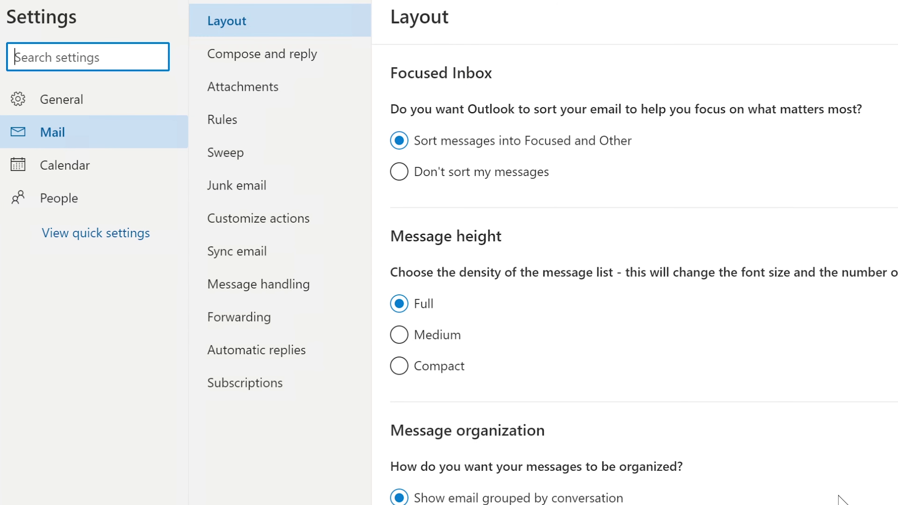
text(si)
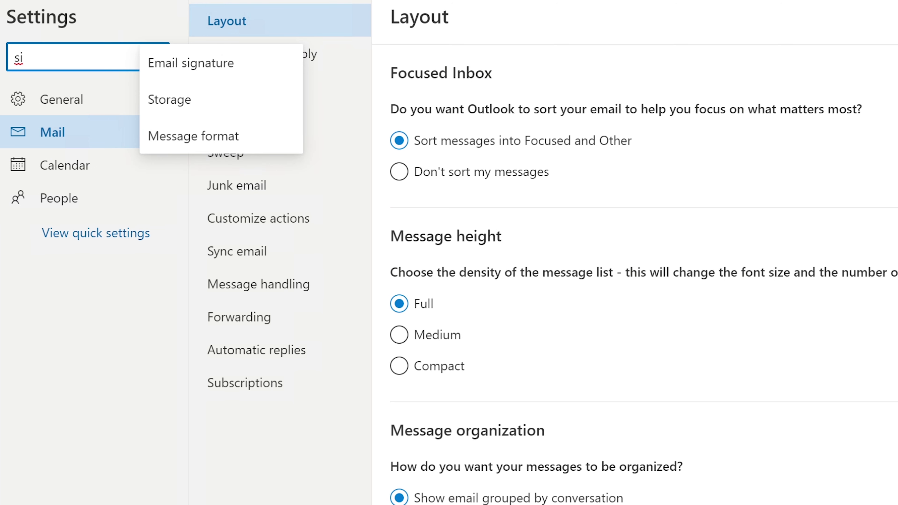
click(214, 62)
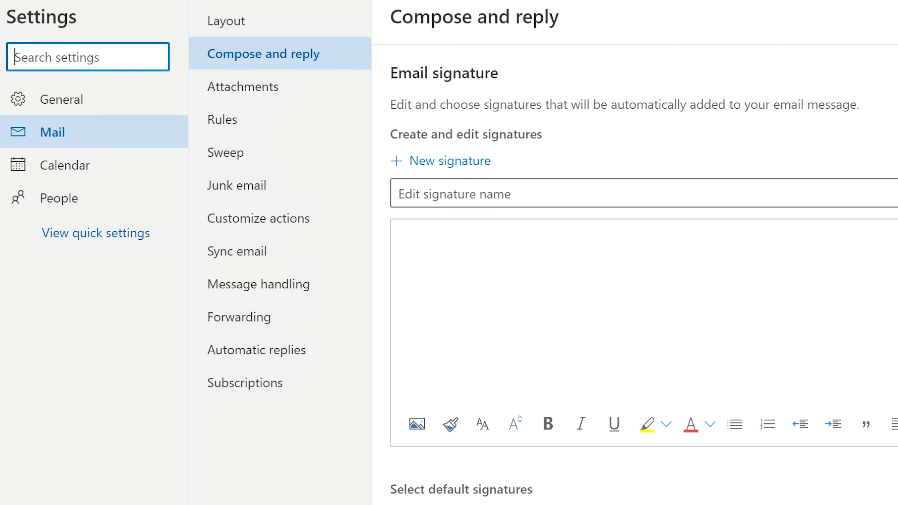
click(401, 238)
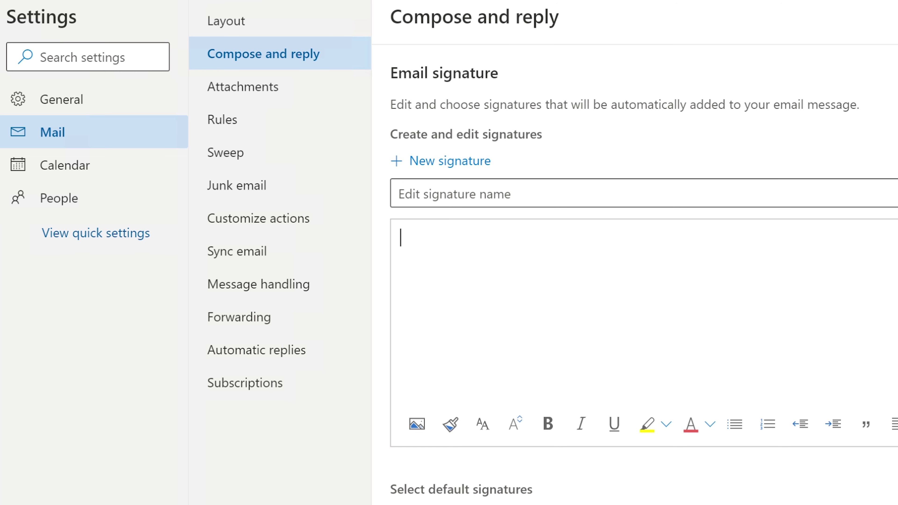
key(ctrl+v)
key(BackSpace)
key(BackSpace)
key(BackSpace)
key(BackSpace)
key(BackSpace)
key(BackSpace)
key(BackSpace)
key(BackSpace)
key(BackSpace)
key(BackSpace)
key(BackSpace)
key(BackSpace)
key(BackSpace)
key(BackSpace)
key(BackSpace)
key(BackSpace)
key(BackSpace)
key(BackSpace)
key(BackSpace)
key(BackSpace)
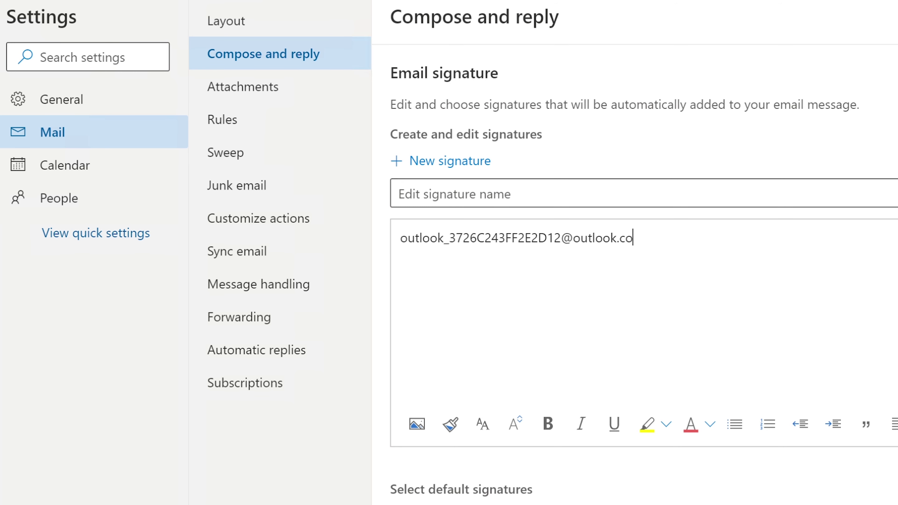
key(BackSpace)
key(BackSpace)
key(BackSpace)
key(BackSpace)
key(BackSpace)
key(BackSpace)
key(BackSpace)
key(BackSpace)
key(BackSpace)
key(BackSpace)
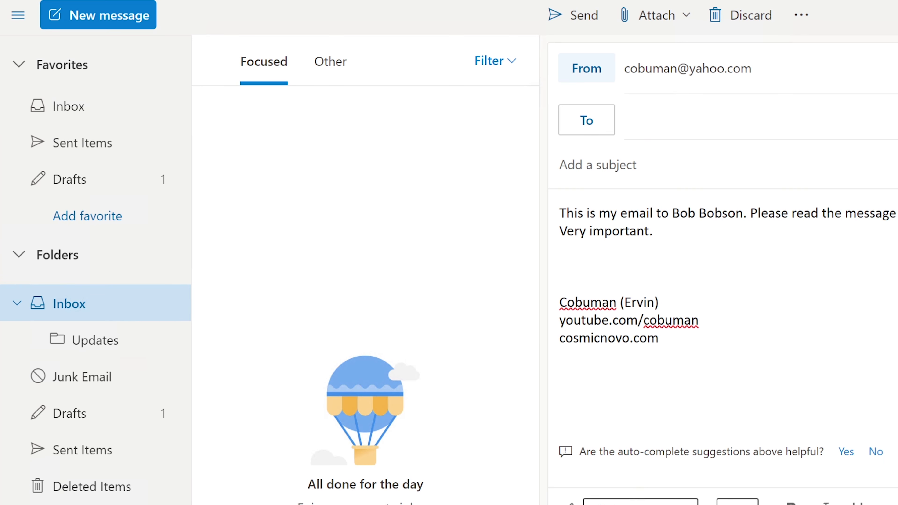
- Copy the three-line signature block from the email draft
drag(560, 300, 658, 339)
right_click(593, 311)
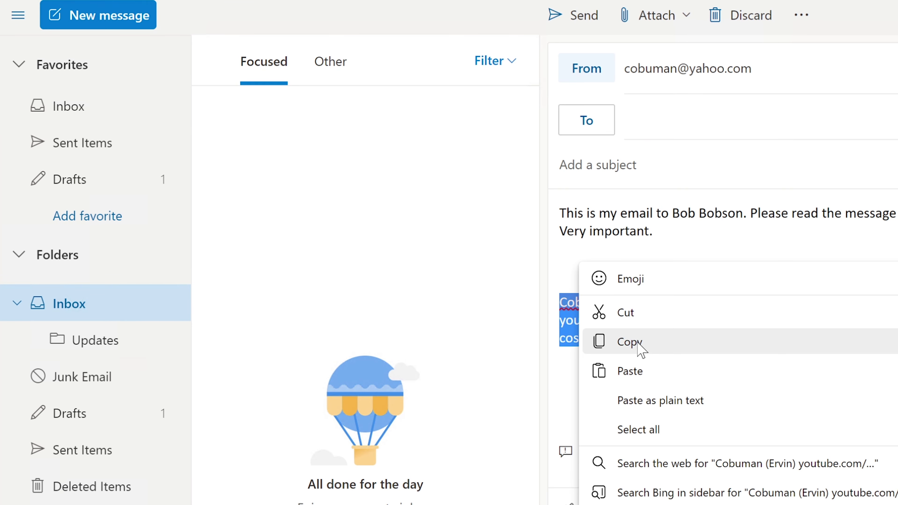
click(641, 348)
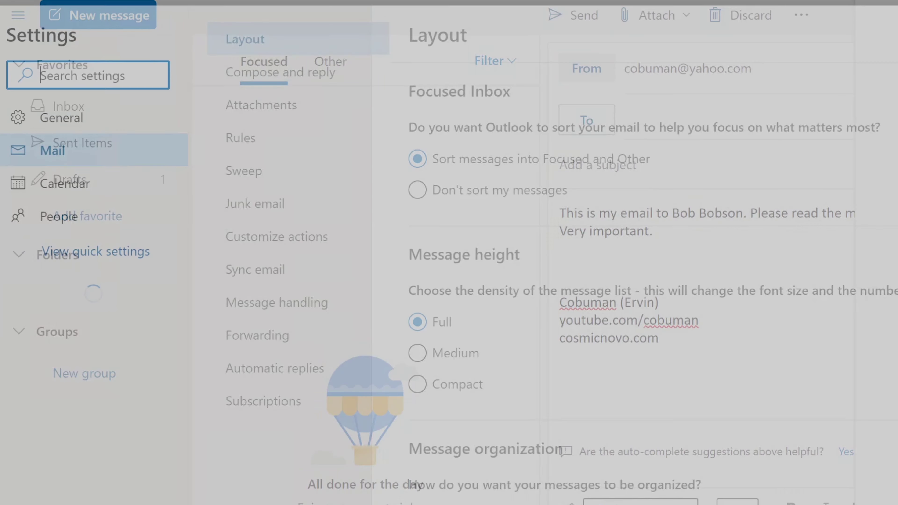
- Find and open the Email signature section in the mail settings
text(s)
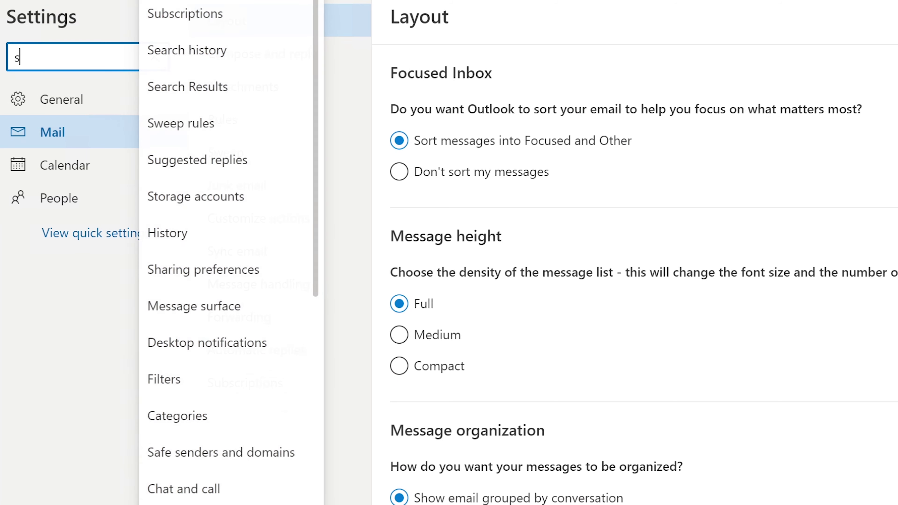
text(ig)
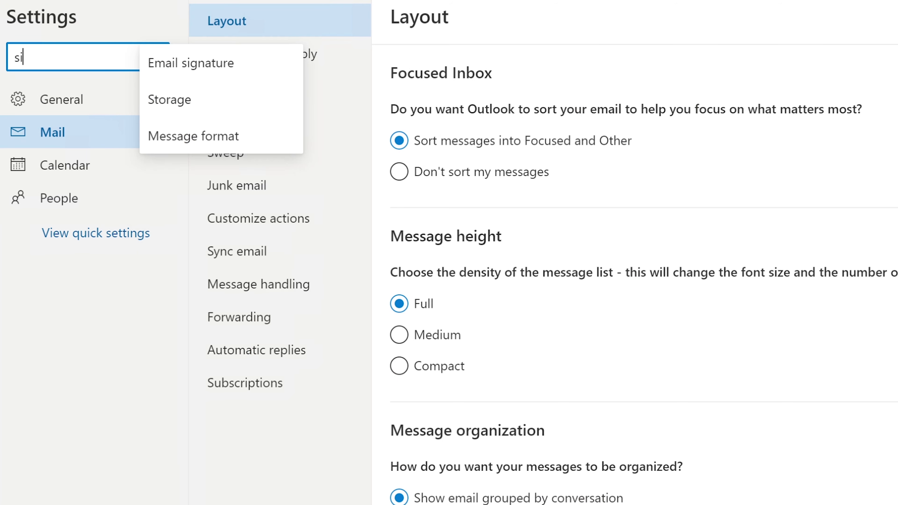
click(238, 72)
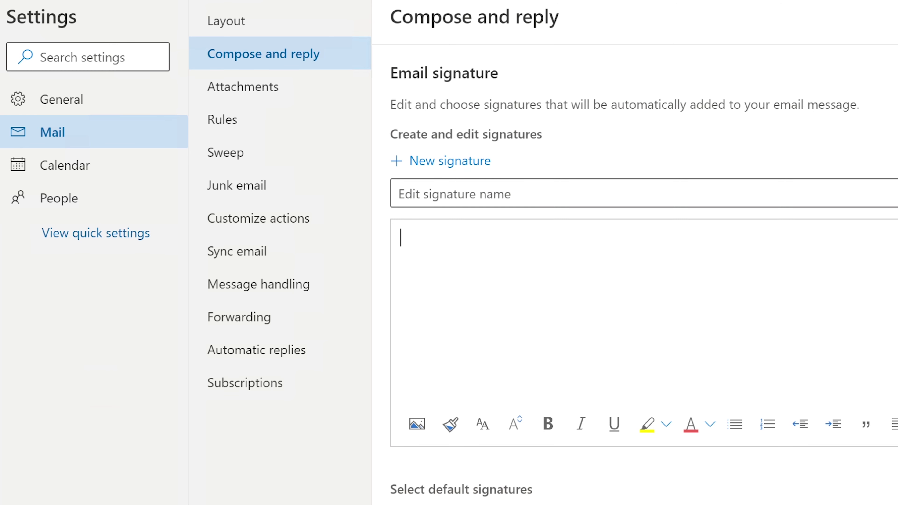
- Name the new signature "My signature" and paste the copied signature block as its content
click(399, 193)
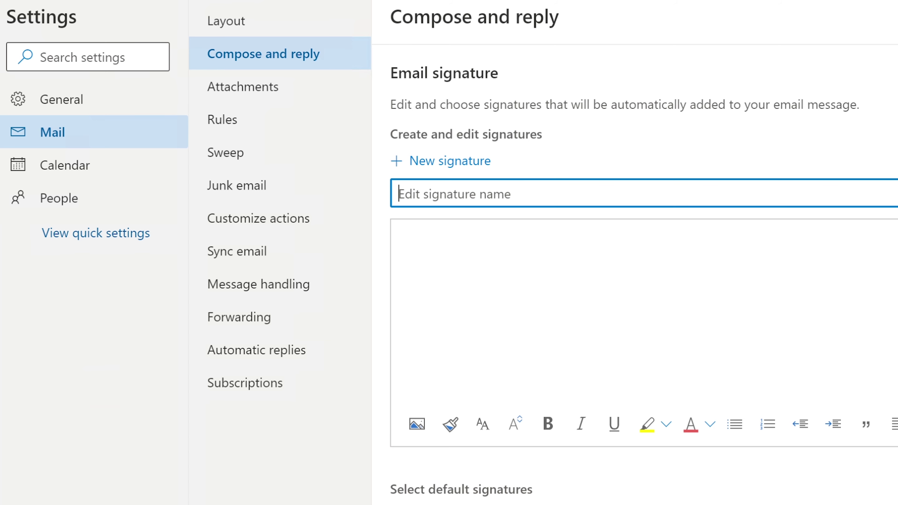
text(My signa)
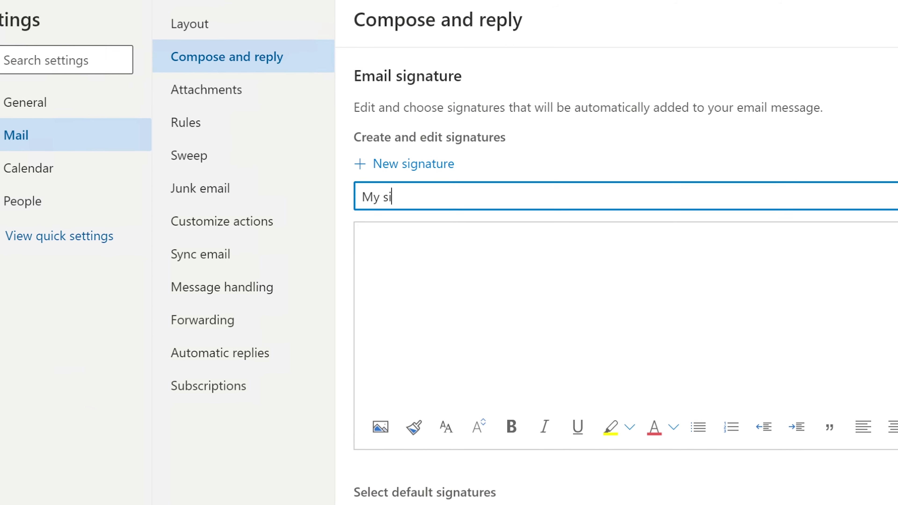
text(ture)
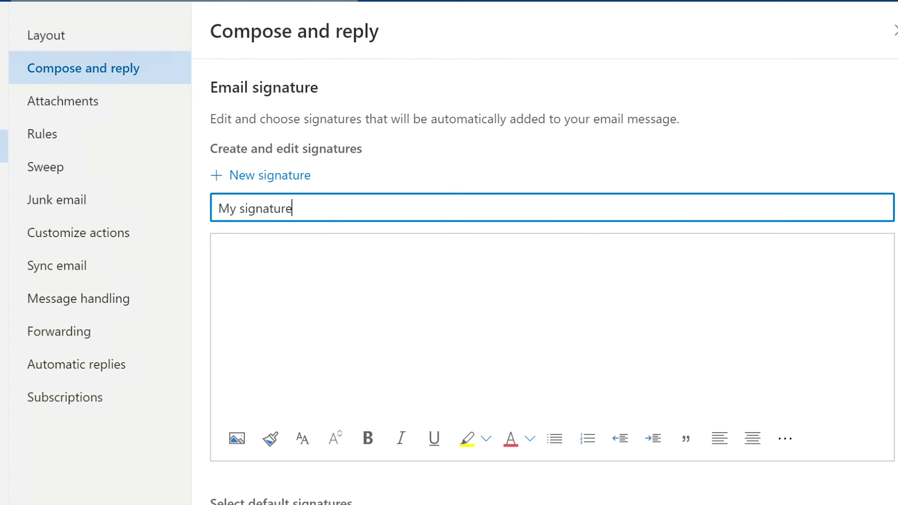
click(291, 246)
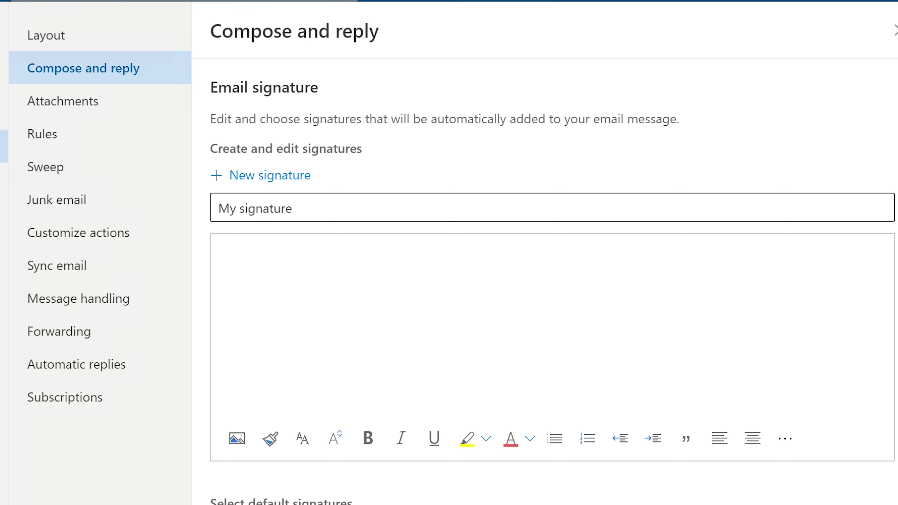
key(ctrl+v)
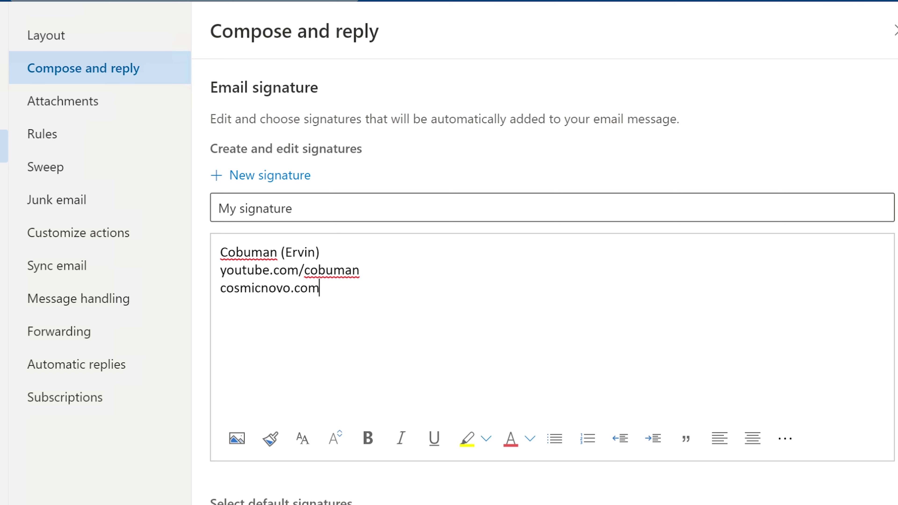
- Turn off joyful animations in the reading pane under Compose and reply, and close the settings
scroll(552, 283, down, 10)
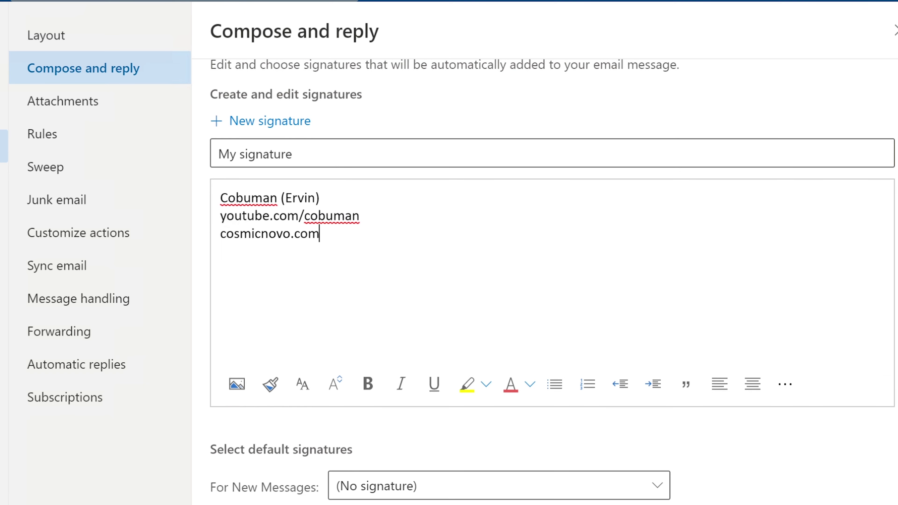
scroll(552, 283, down, 8)
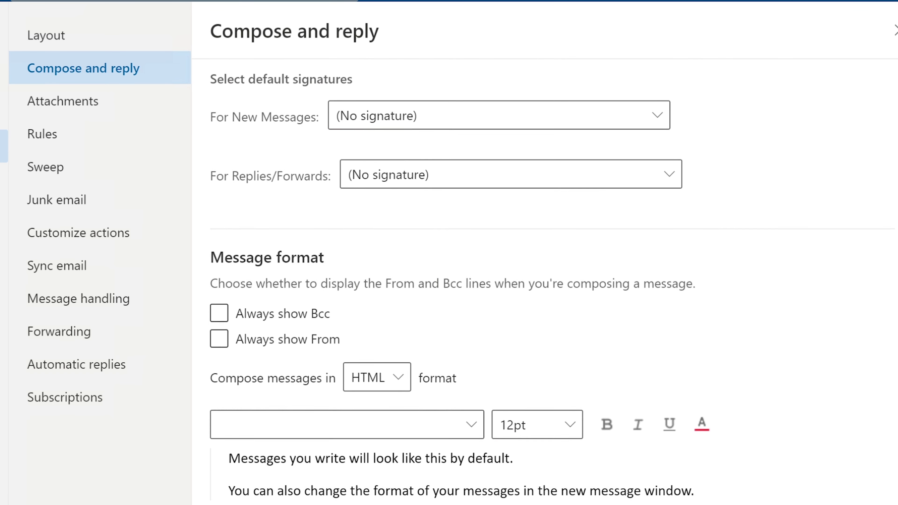
scroll(552, 283, down, 15)
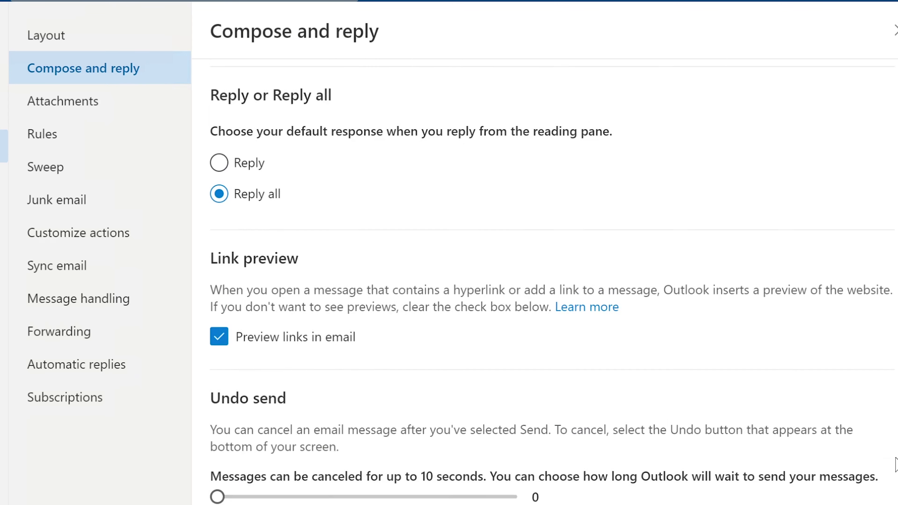
scroll(552, 283, down, 6)
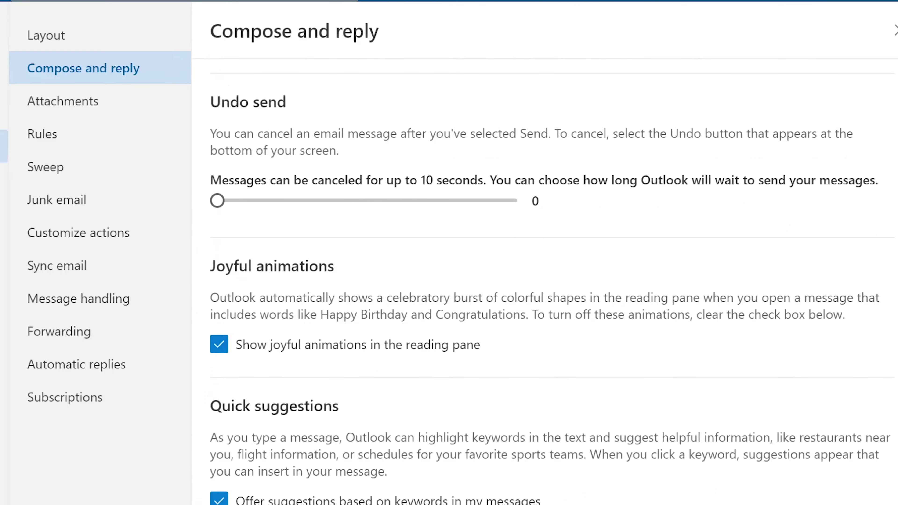
scroll(551, 283, down, 1)
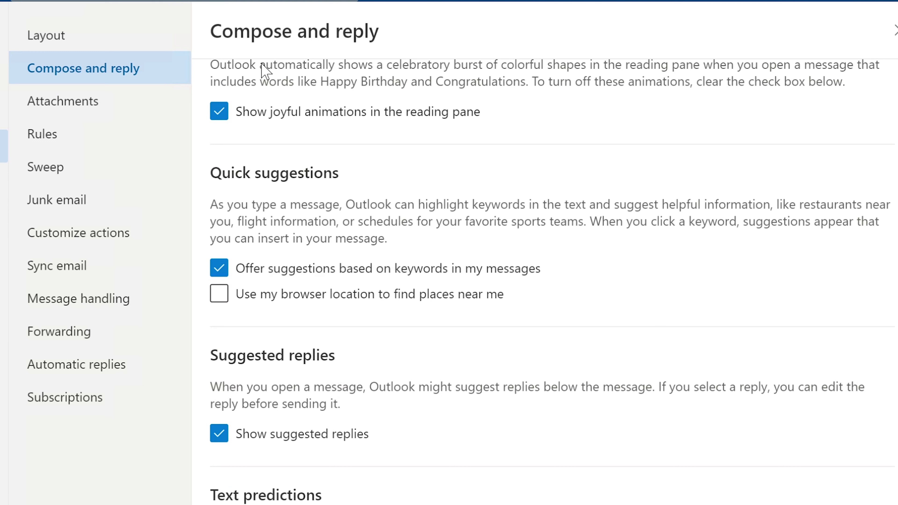
click(218, 112)
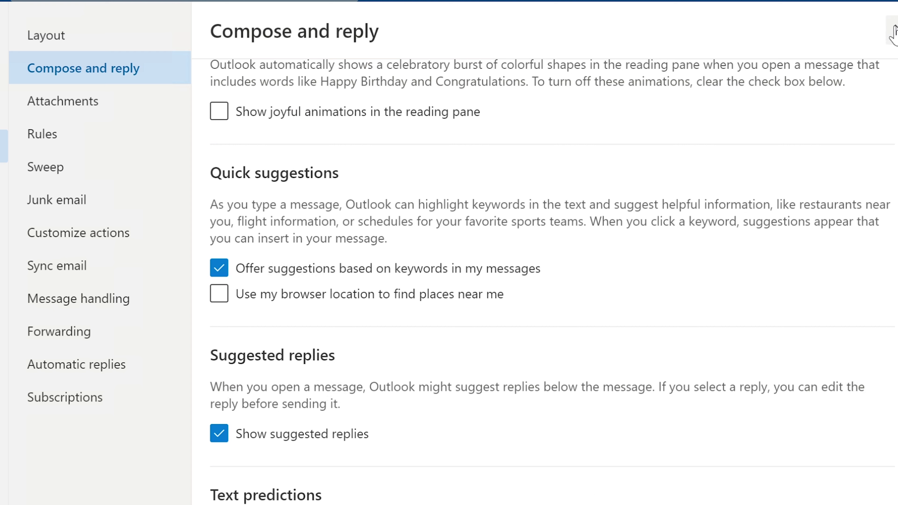
click(893, 33)
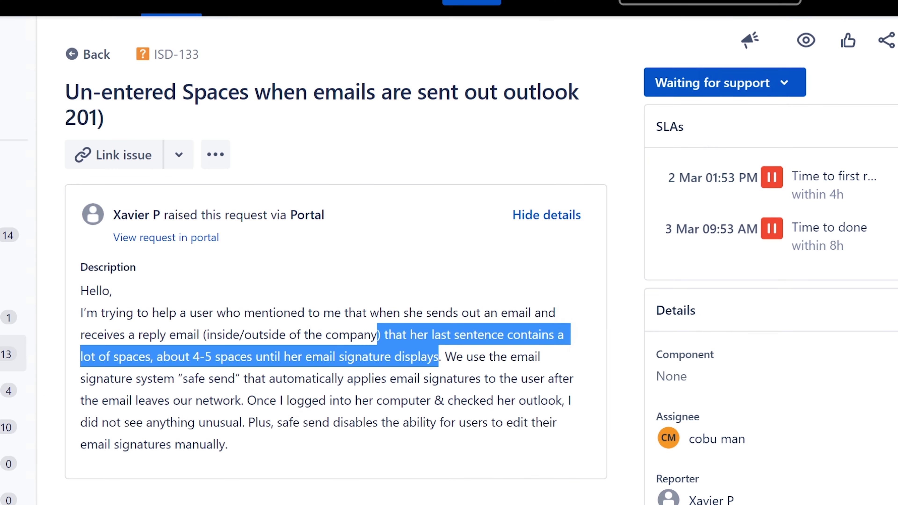
- Switch to the ticket and start a customer reply with "Please go inside of the “safe send” add on and make sure"
click(417, 493)
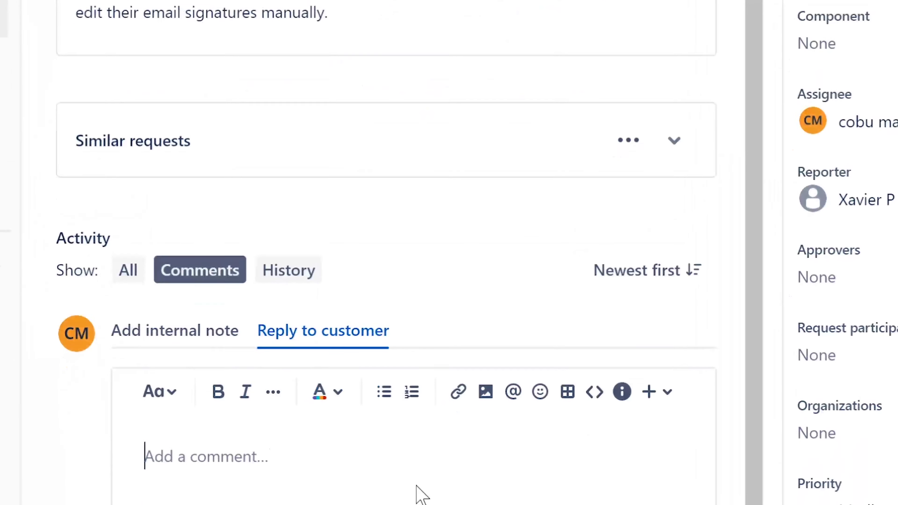
text(Please go)
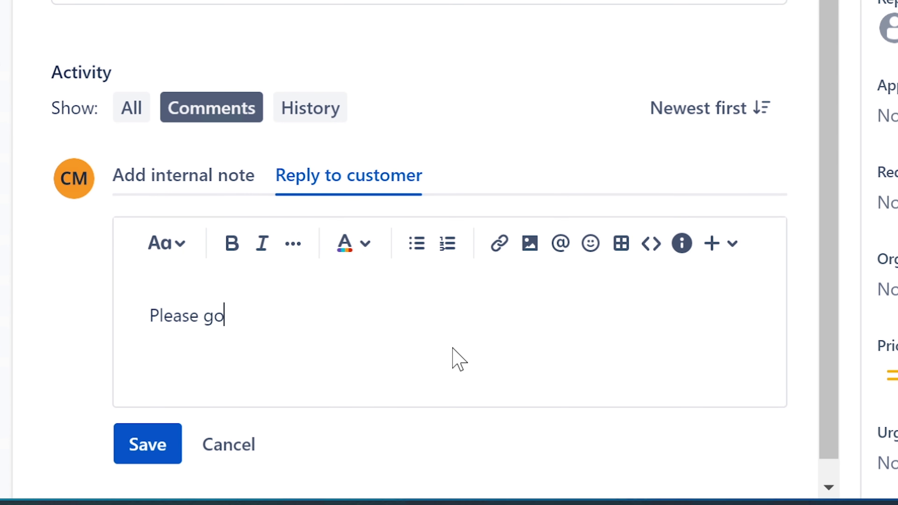
text( inside of th)
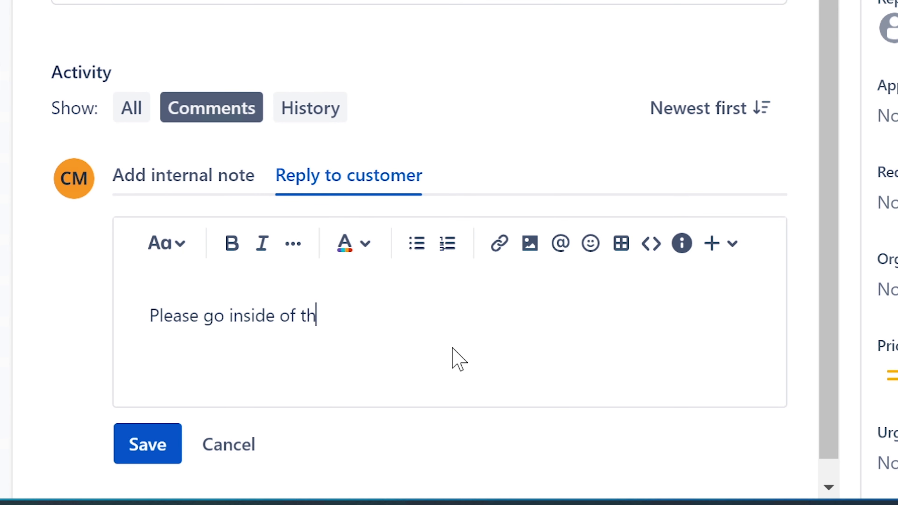
text(e a)
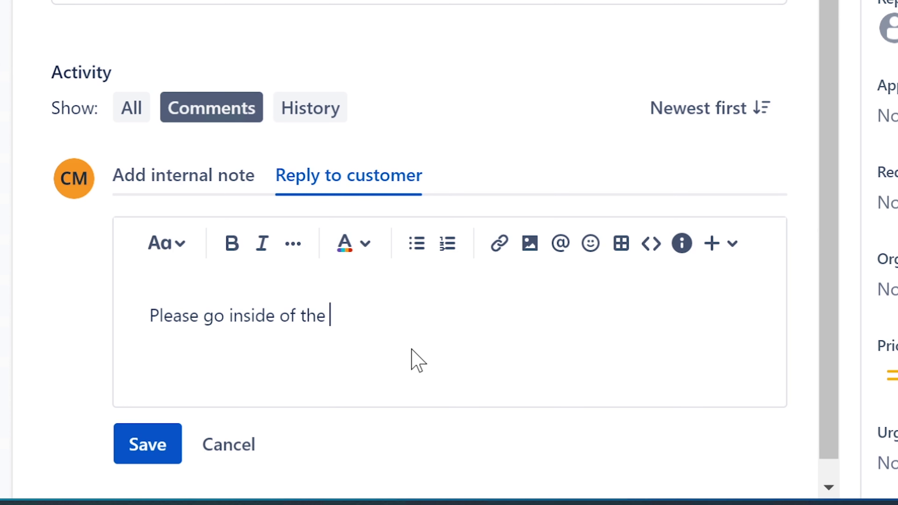
text("safe s)
text(end" add )
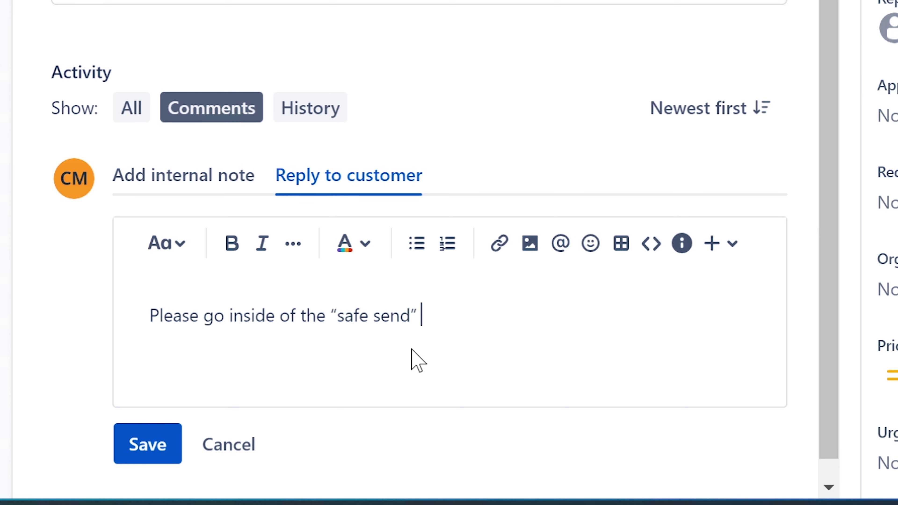
text(on an)
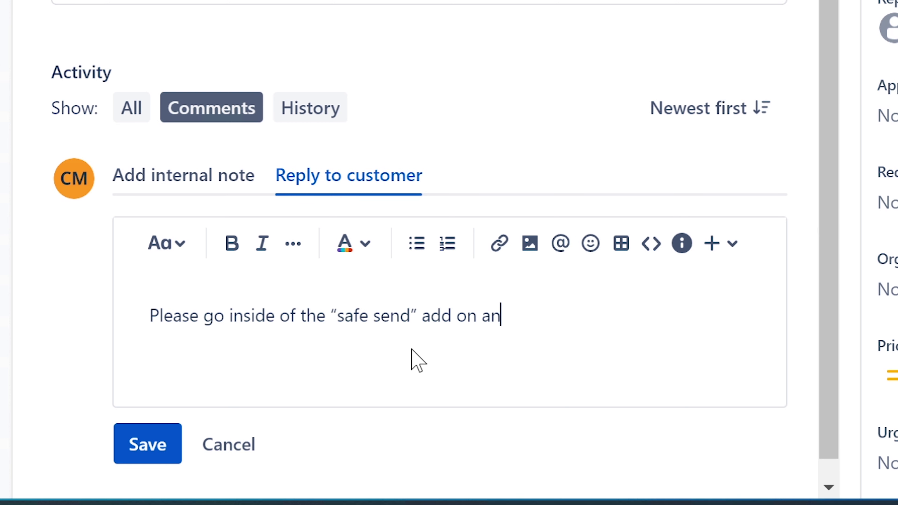
text(d make sure )
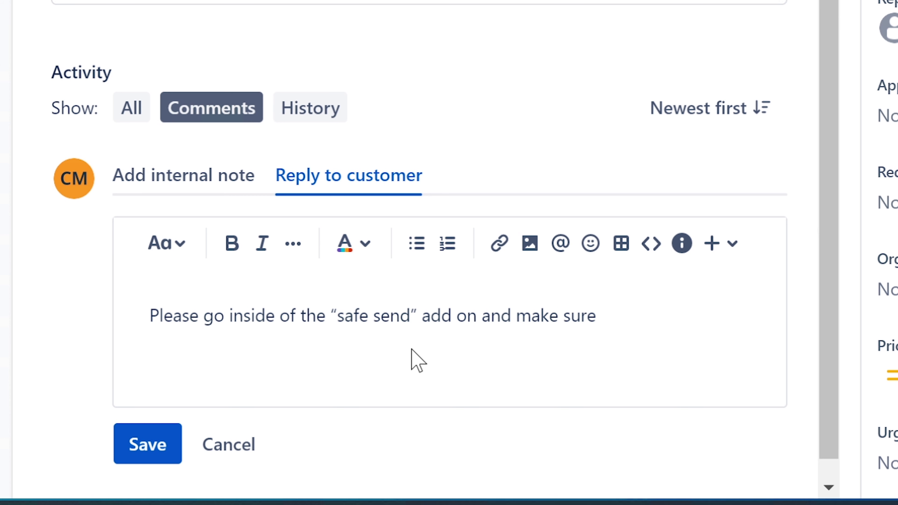
- Continue the customer reply with "there is no other option enabled that will add space where it’s not needed. Please"
text(ther e)
key(BackSpace)
key(BackSpace)
text(e is no other )
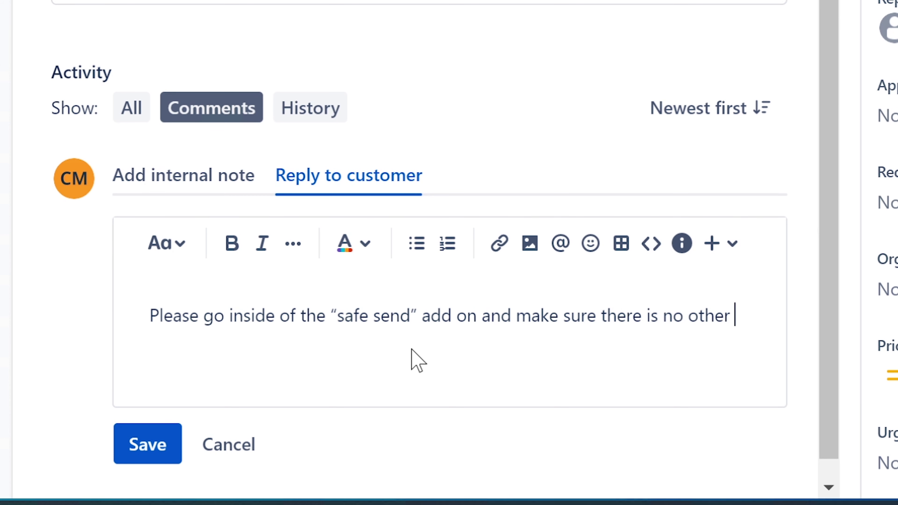
text(option ena)
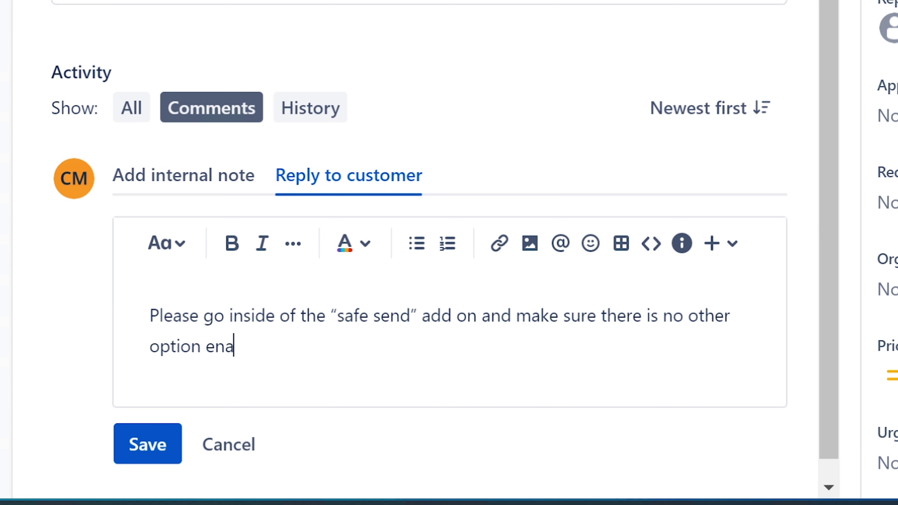
text(bled that wi)
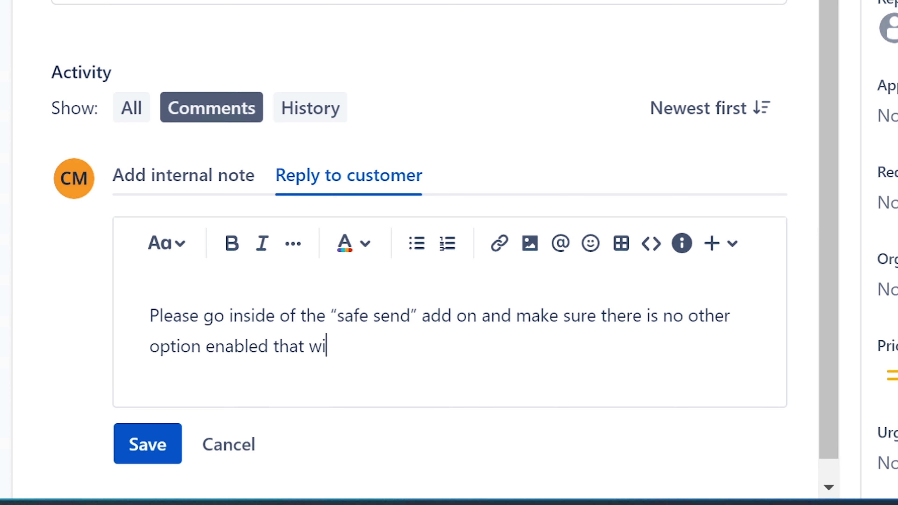
text(ll add spac)
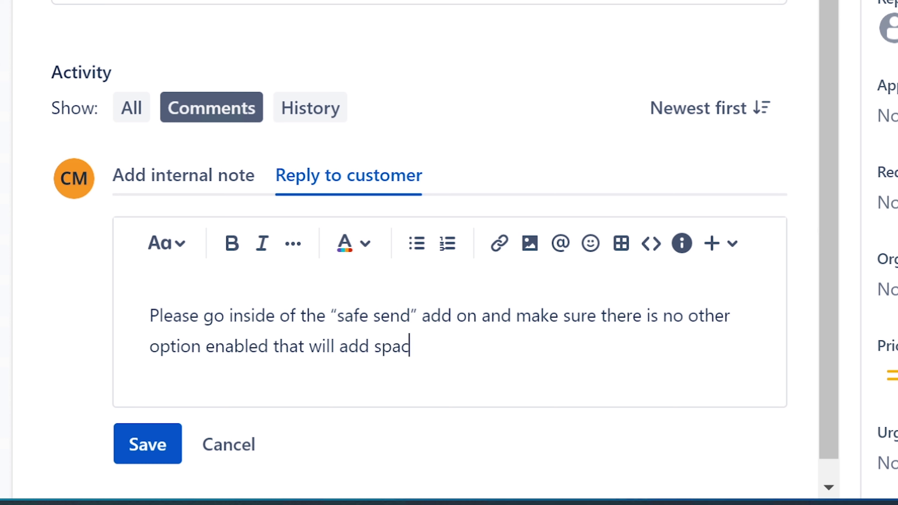
text(e where)
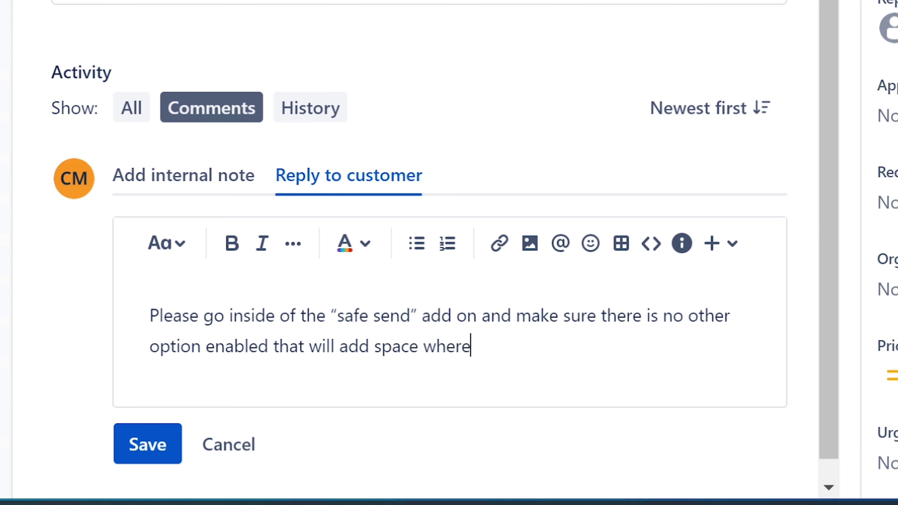
text( it's not neeeded. P)
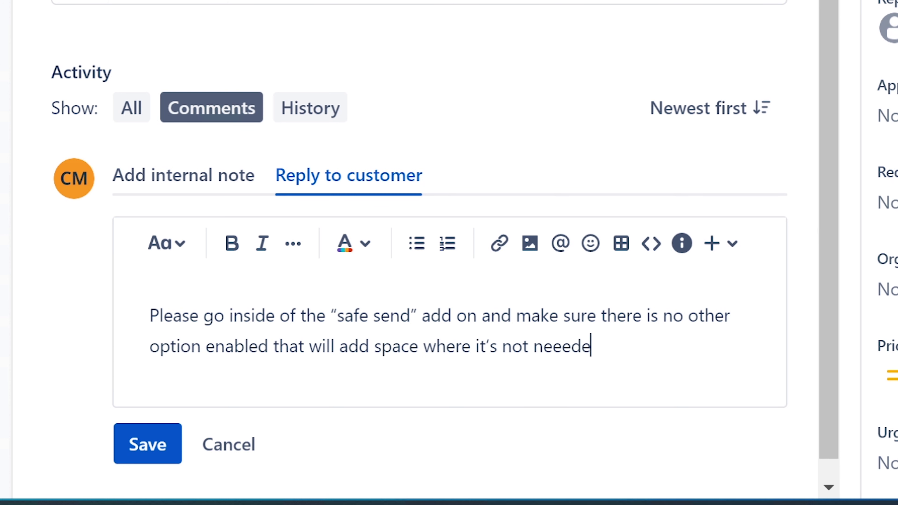
key(BackSpace)
key(BackSpace)
key(BackSpace)
key(BackSpace)
key(BackSpace)
key(BackSpace)
key(BackSpace)
text(ded. Please )
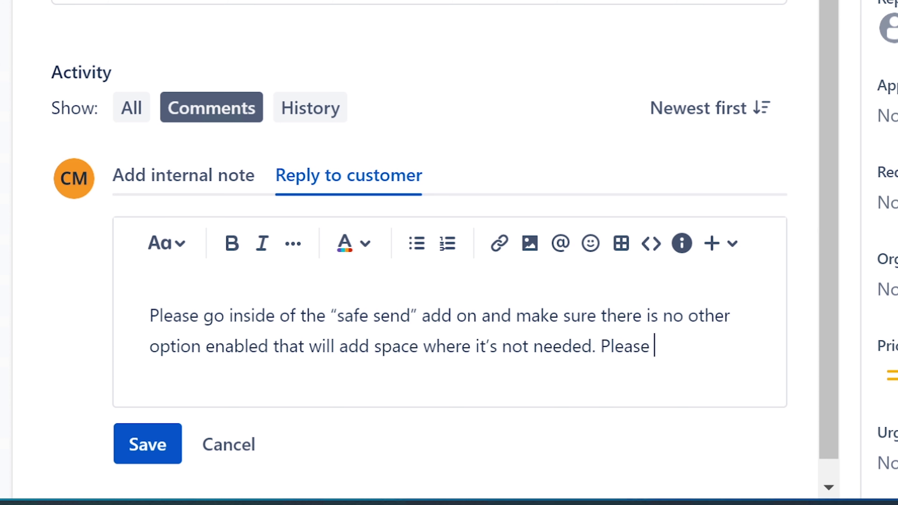
- Complete the last sentence of the customer reply with "watch my video for details."
text(watch my v)
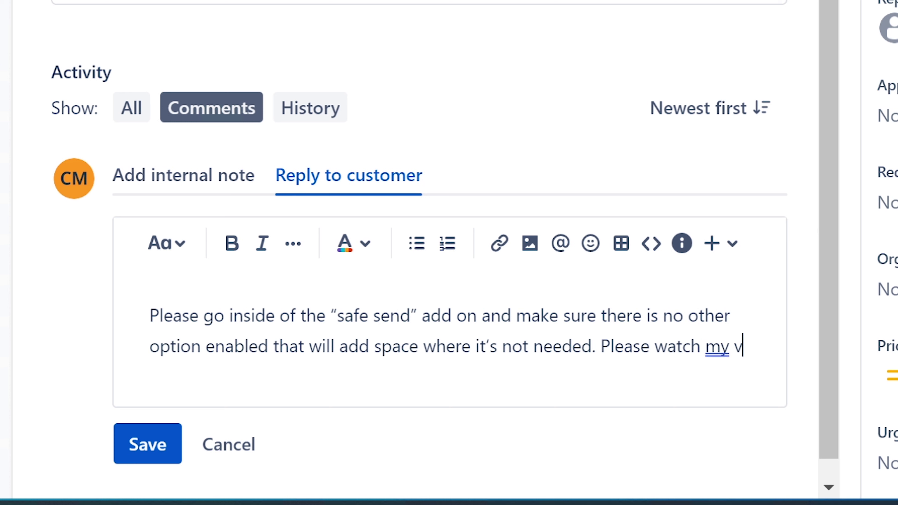
text(ideo )
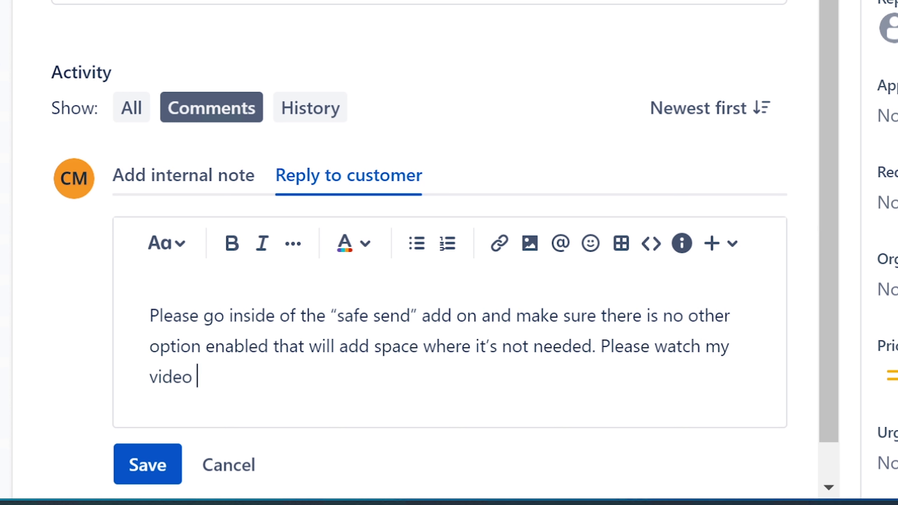
text(for detaisl)
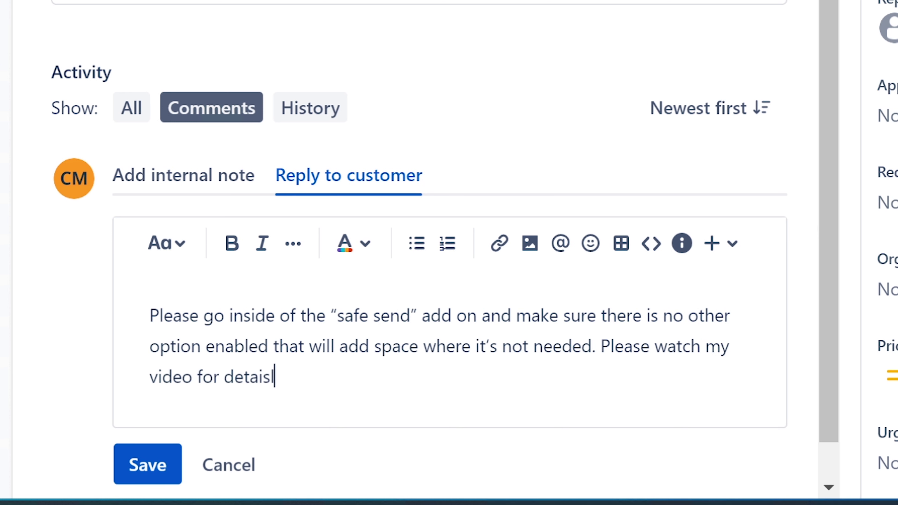
key(BackSpace)
key(BackSpace)
text(ls.)
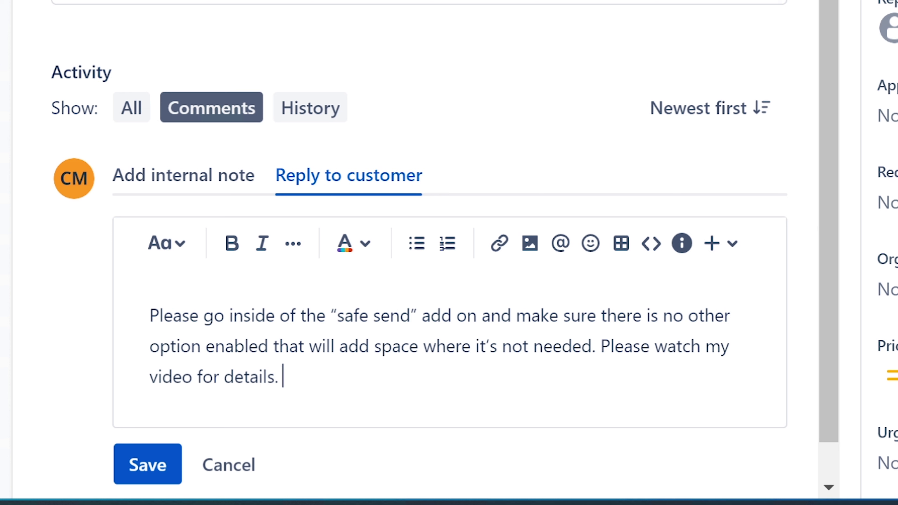